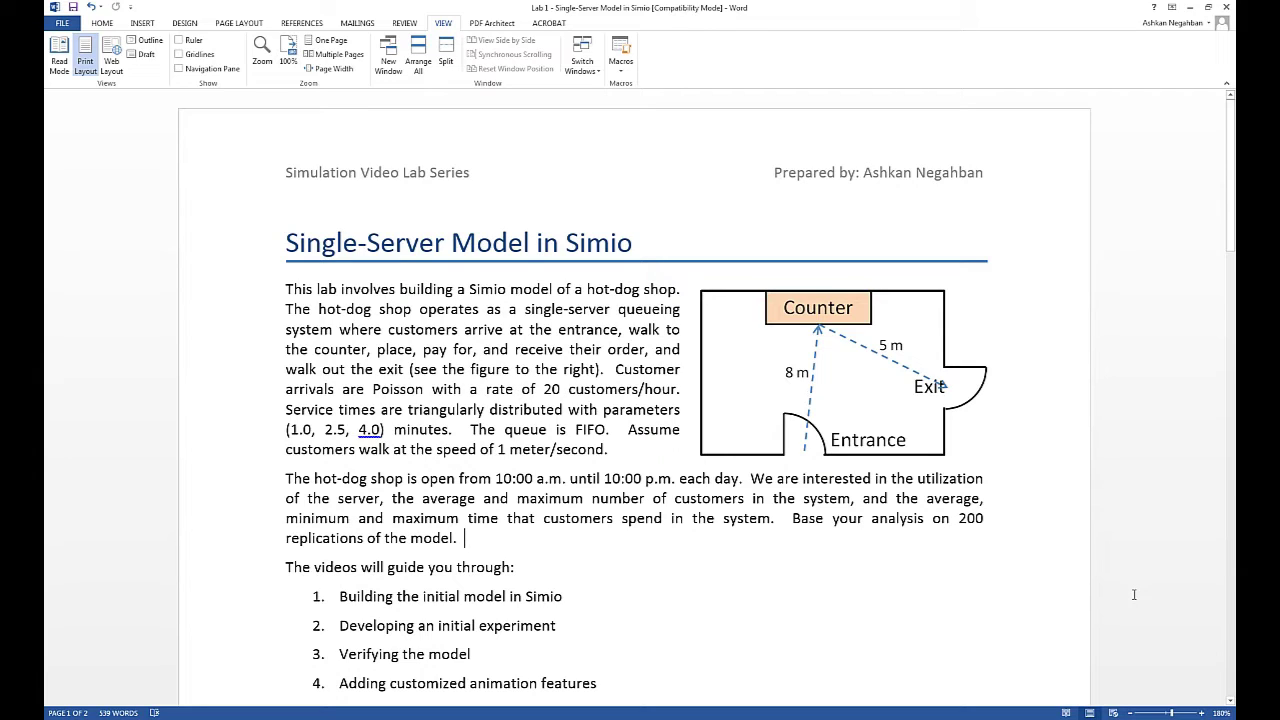
Switch to Simio and browse the Project Home, Drawing, Animation, View, Visibility and Support tabs
key(alt+Tab)
key(alt+Tab)
key(alt+Tab)
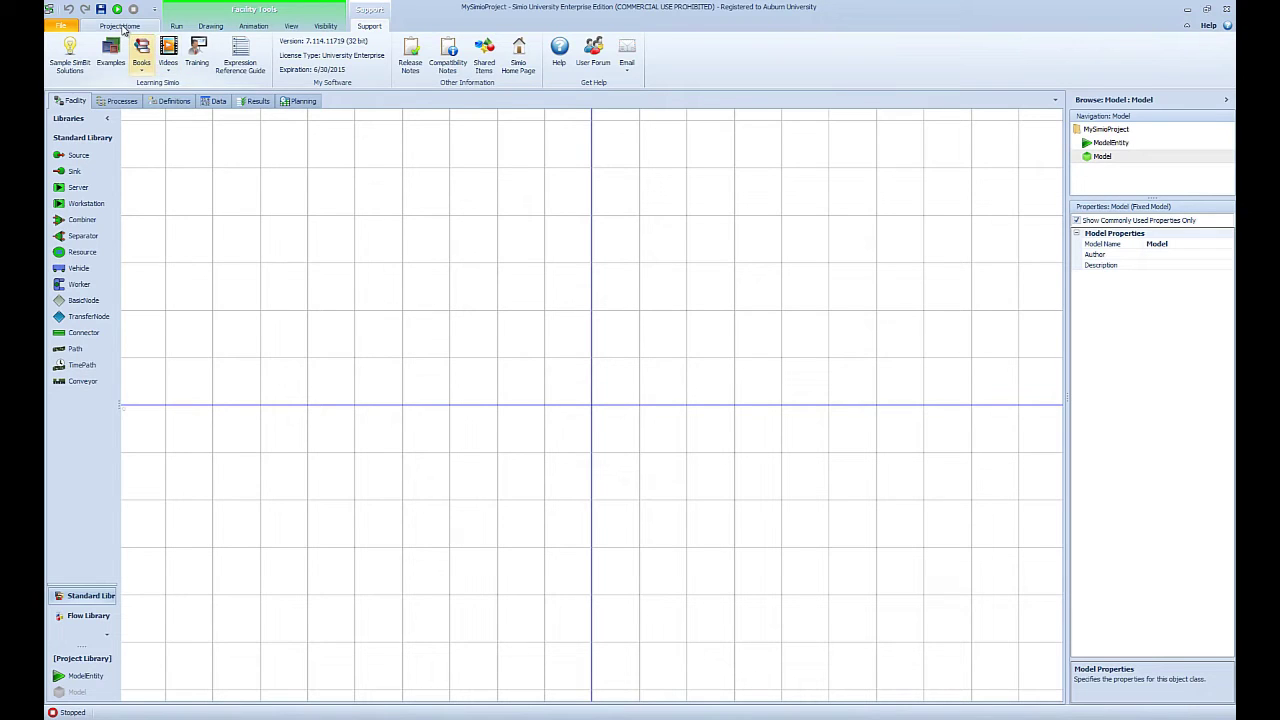
click(120, 26)
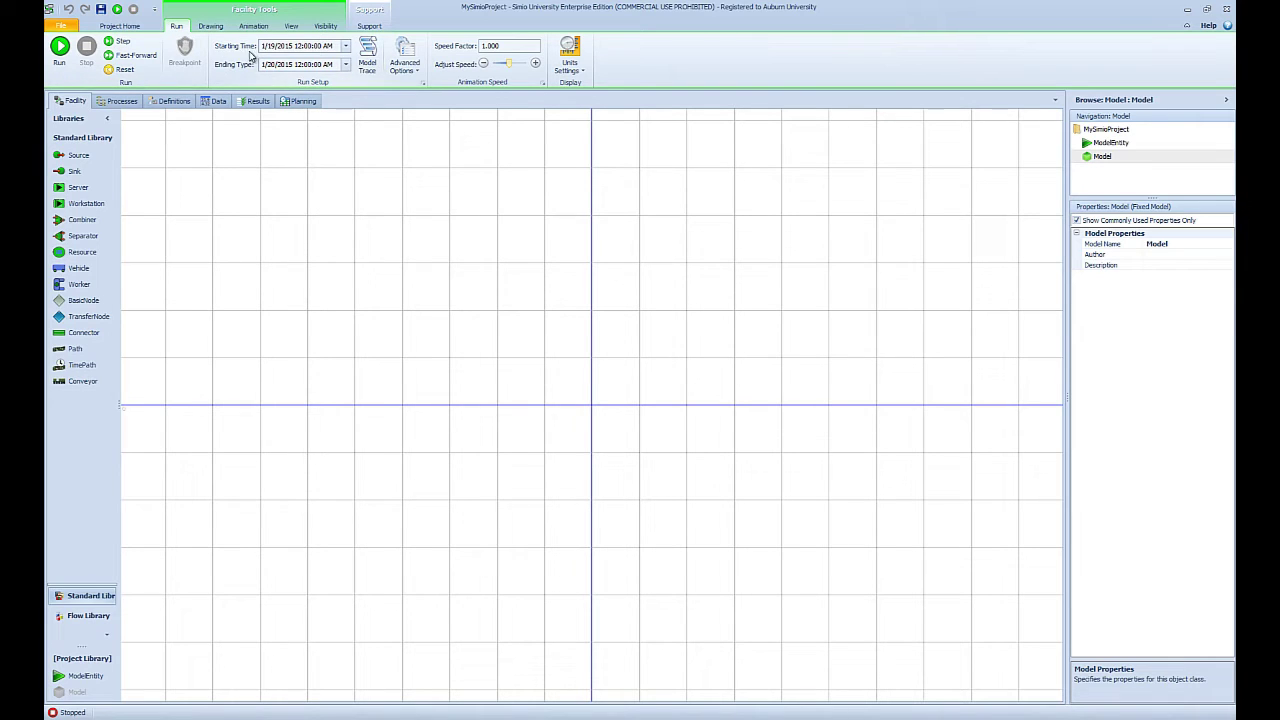
click(210, 27)
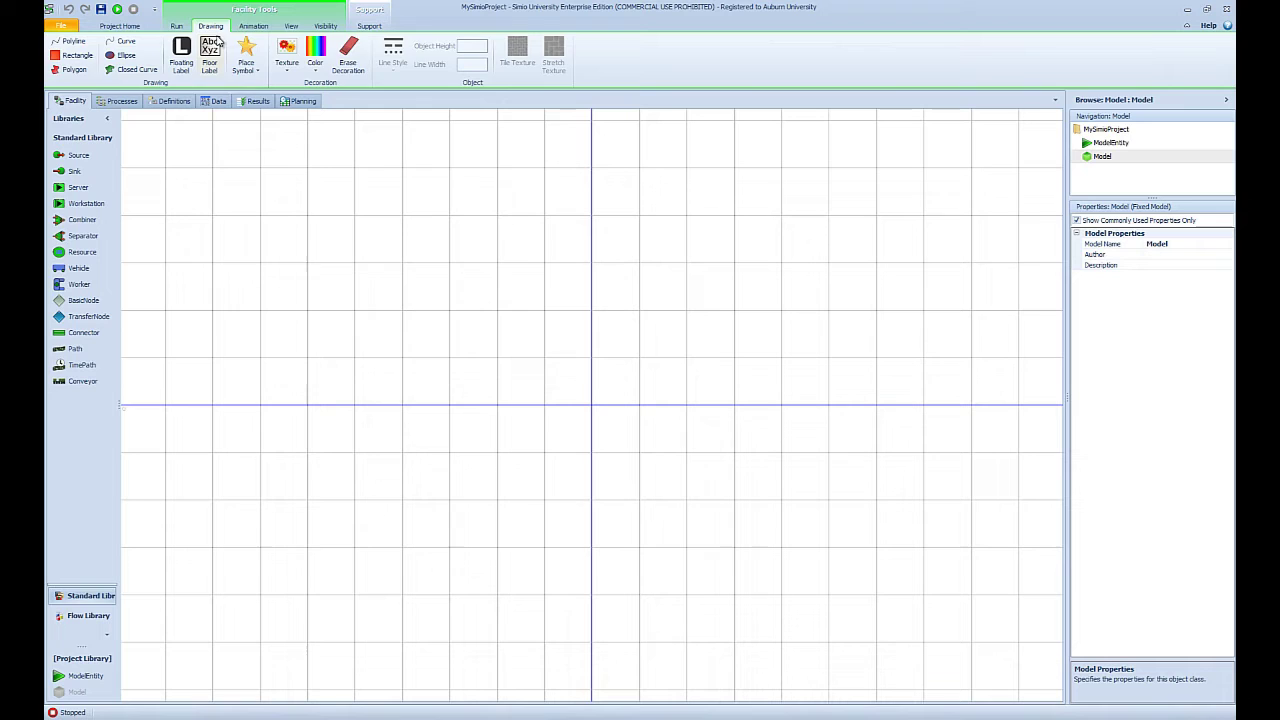
click(247, 28)
click(291, 27)
click(328, 27)
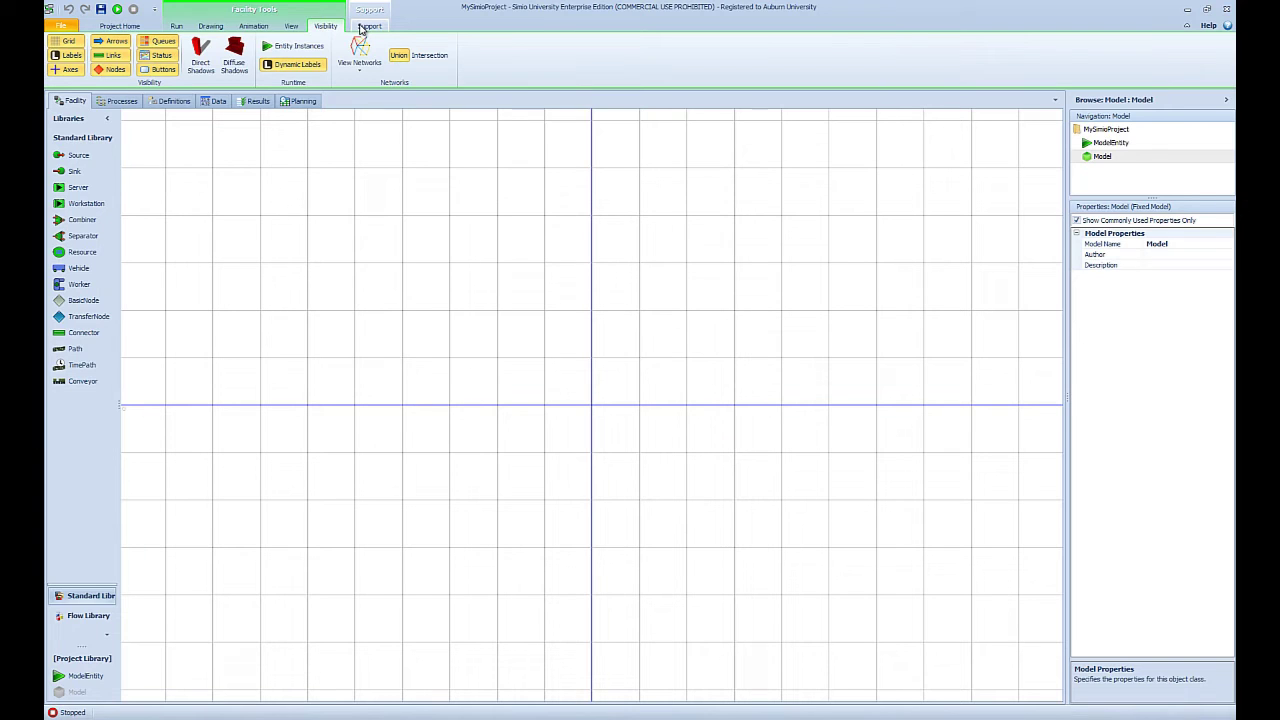
click(366, 26)
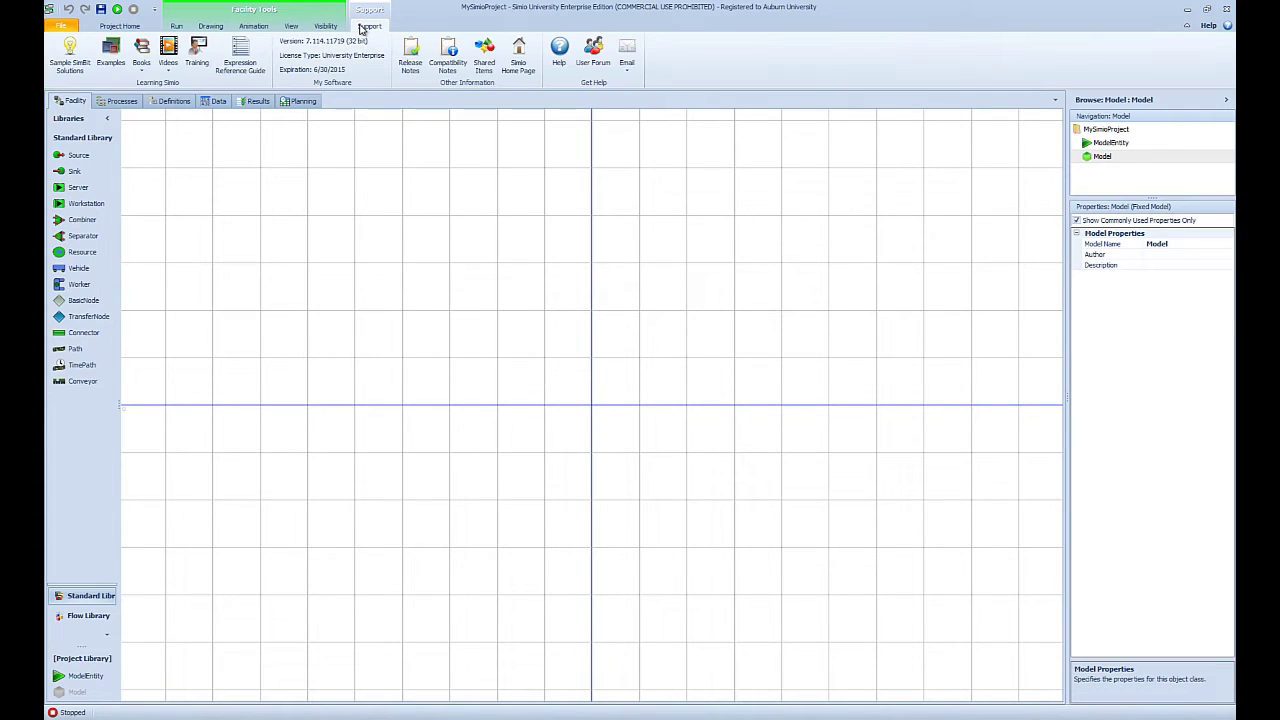
Search Sample SimBit Solutions for 'failures' to list 5 SimBits, then check the Books list
click(77, 68)
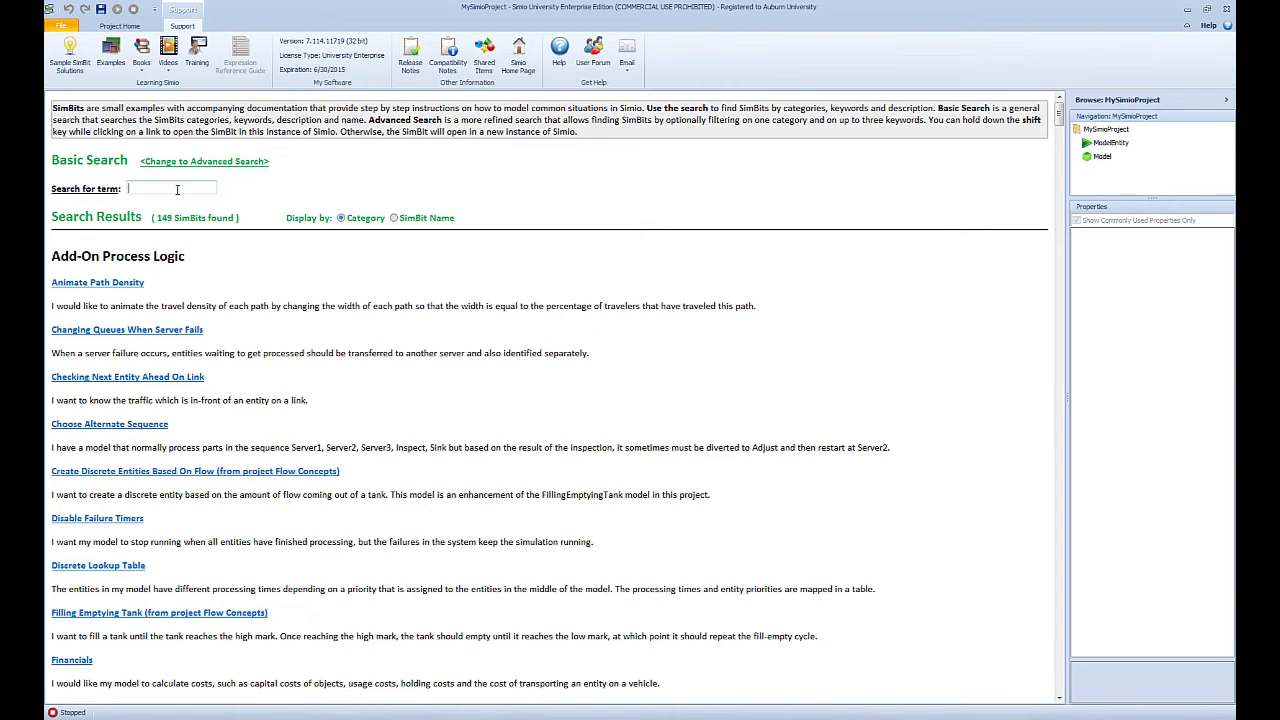
text(ailures)
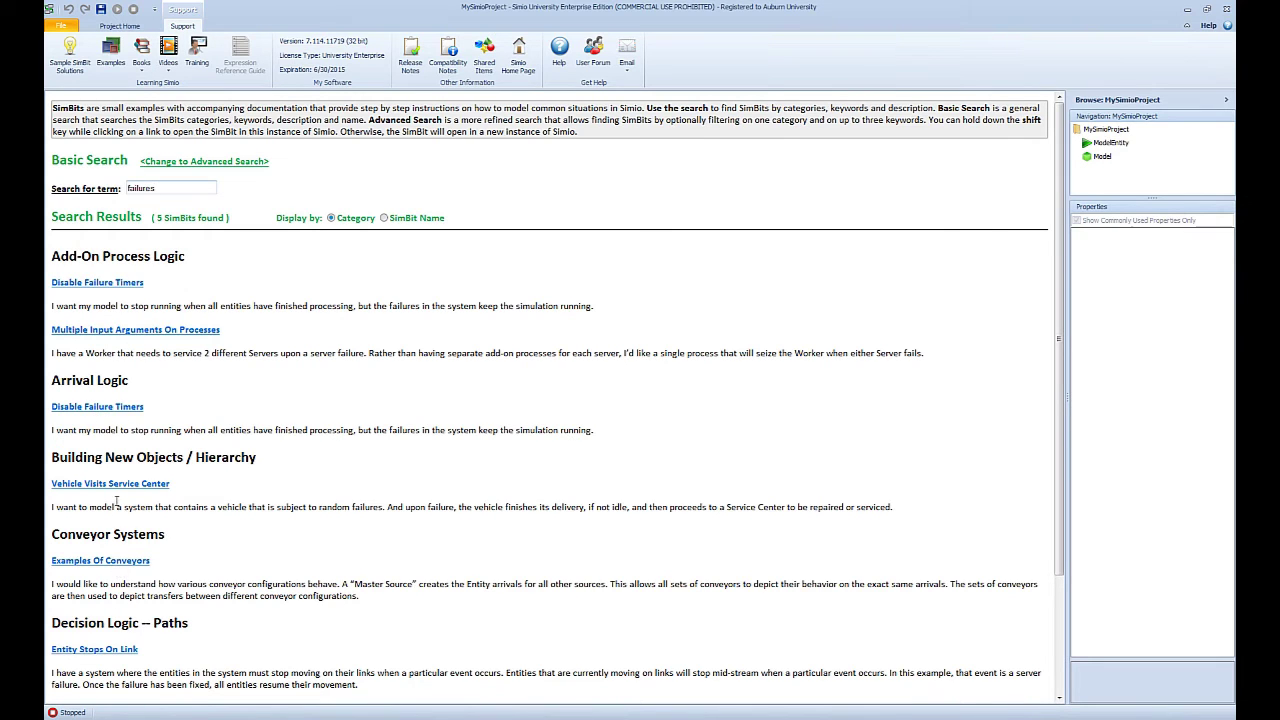
scroll(140, 584, down, 3)
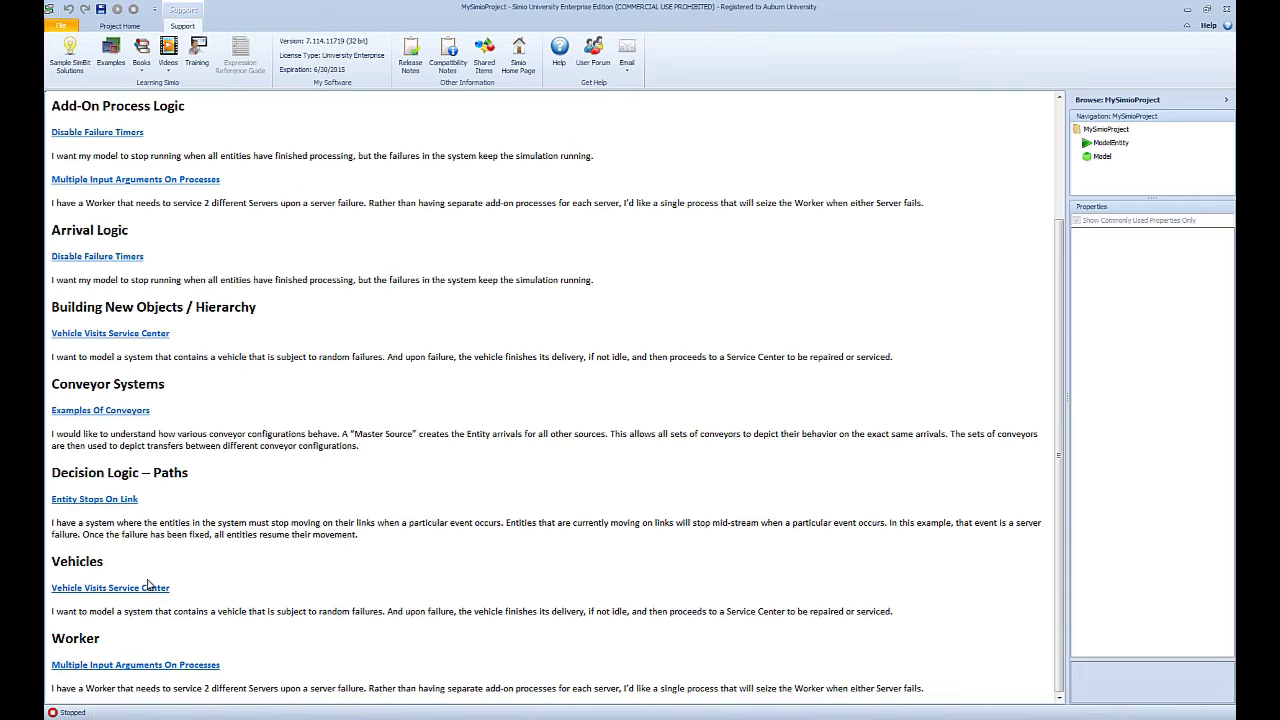
scroll(185, 585, up, 3)
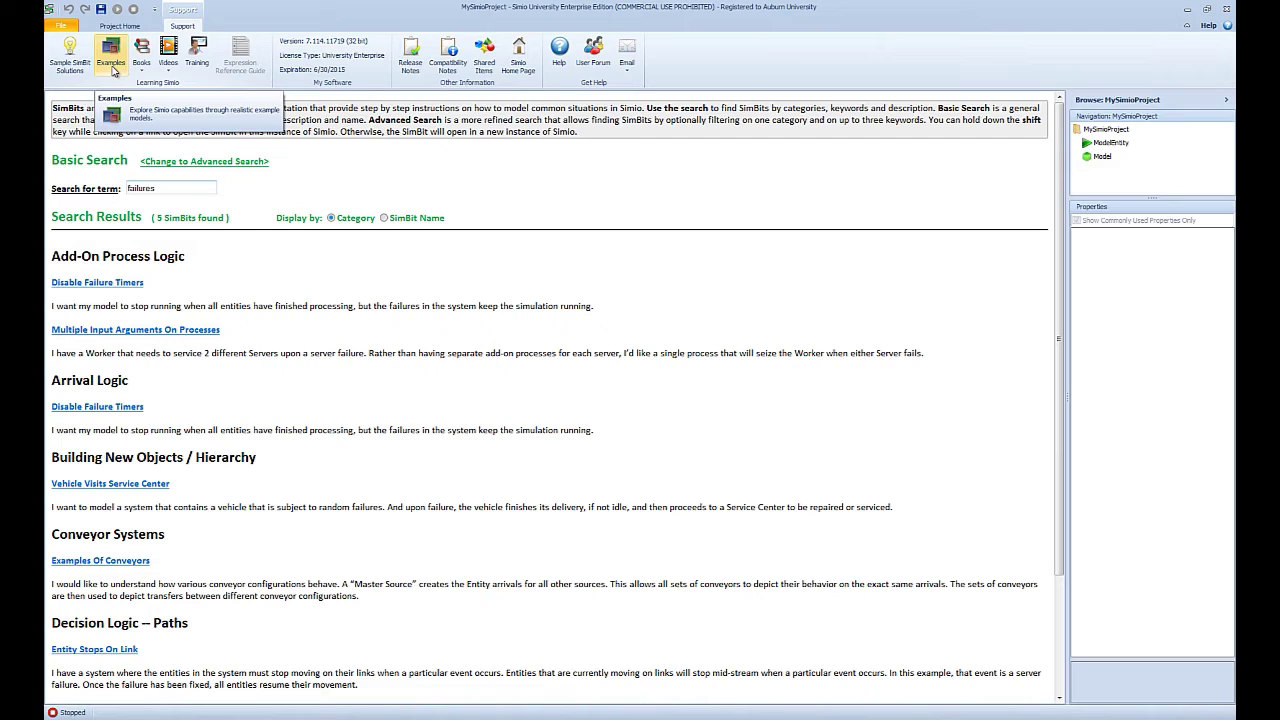
click(144, 70)
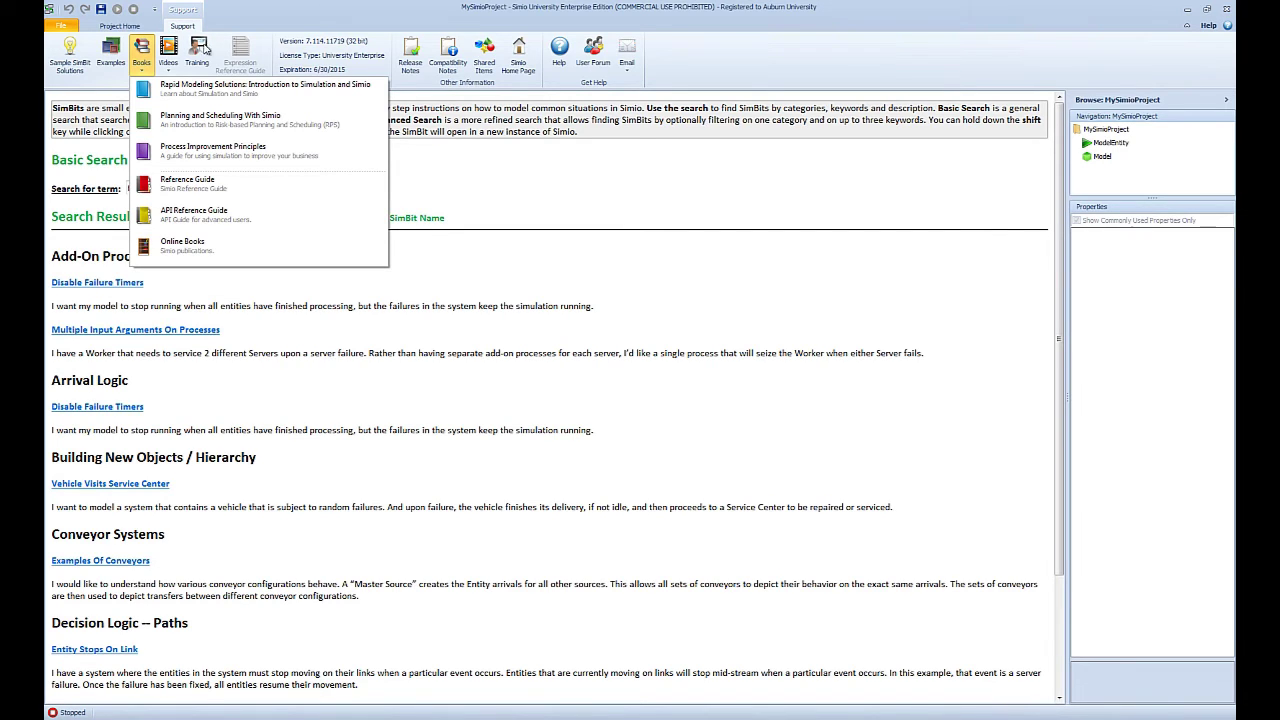
click(675, 69)
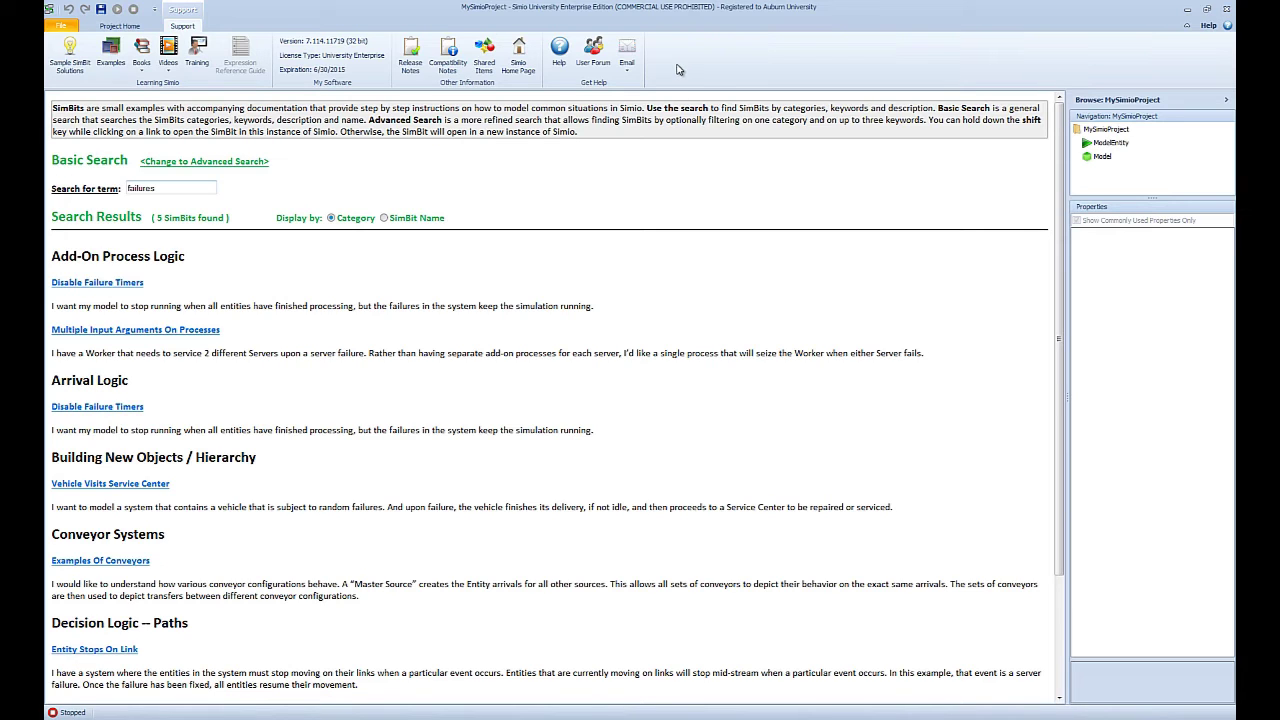
Close the SimBits page and go back to the Model's empty Facility canvas
click(1104, 157)
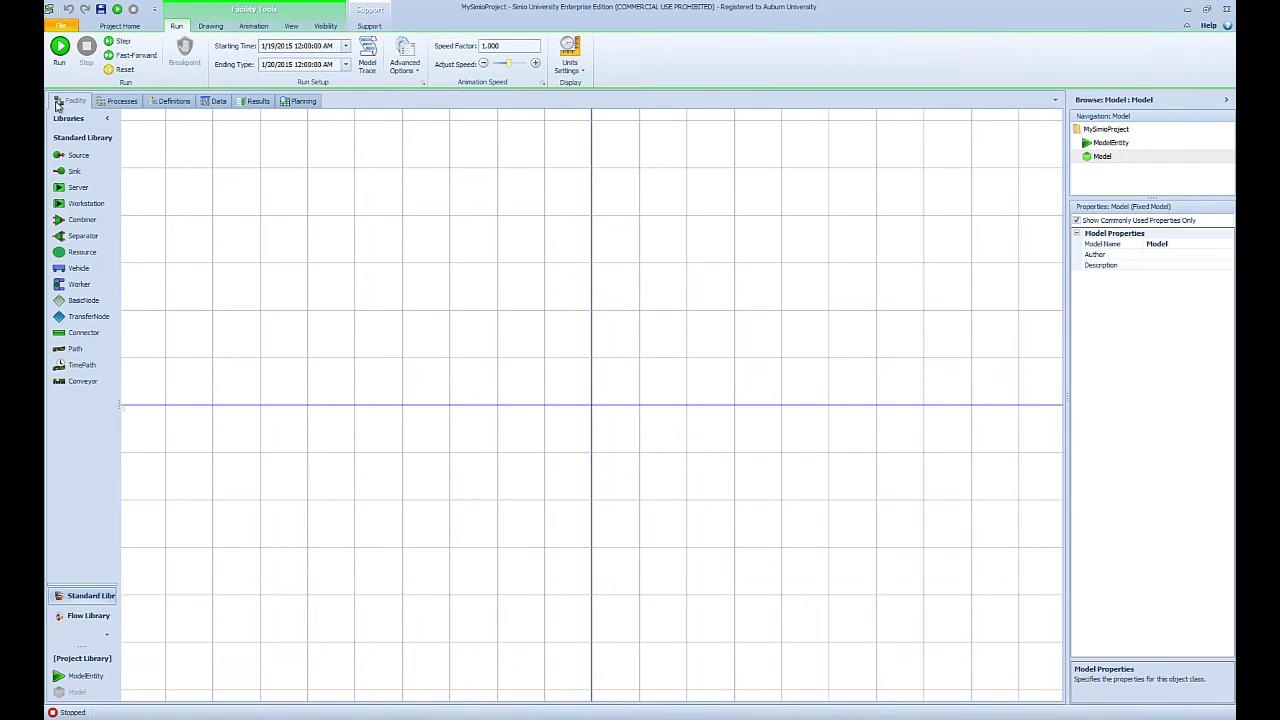
click(118, 101)
click(170, 102)
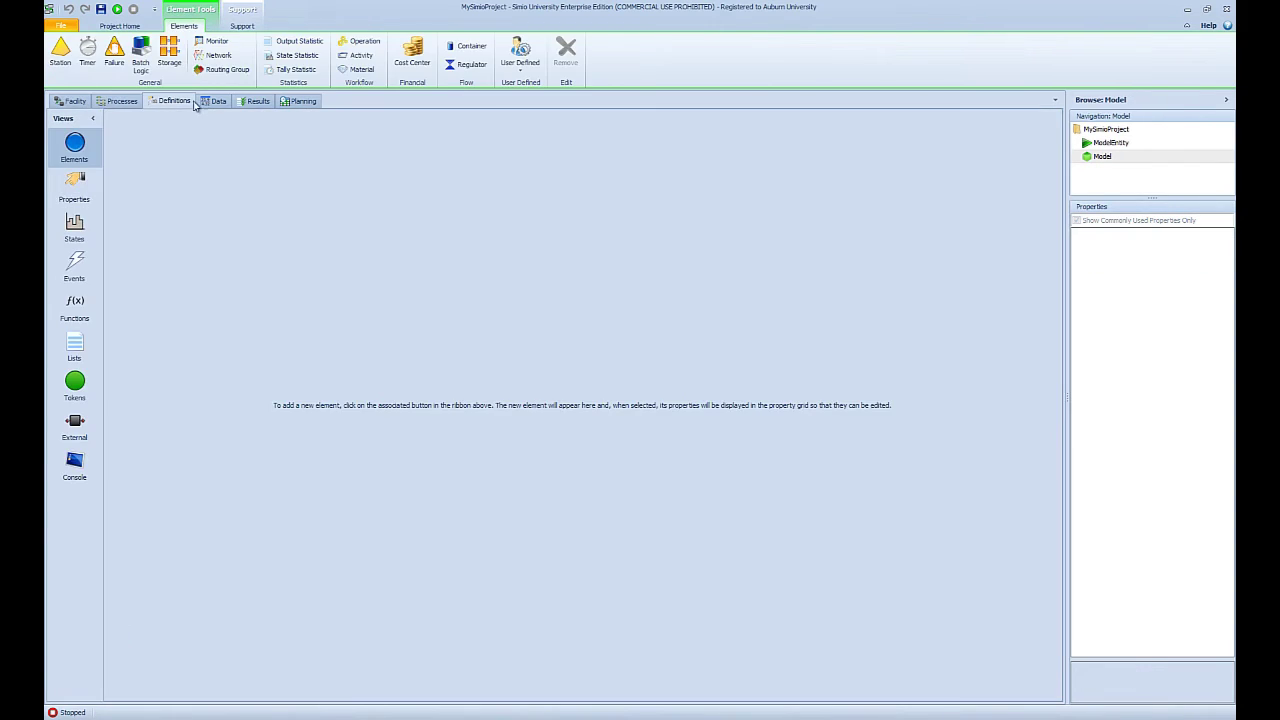
click(213, 101)
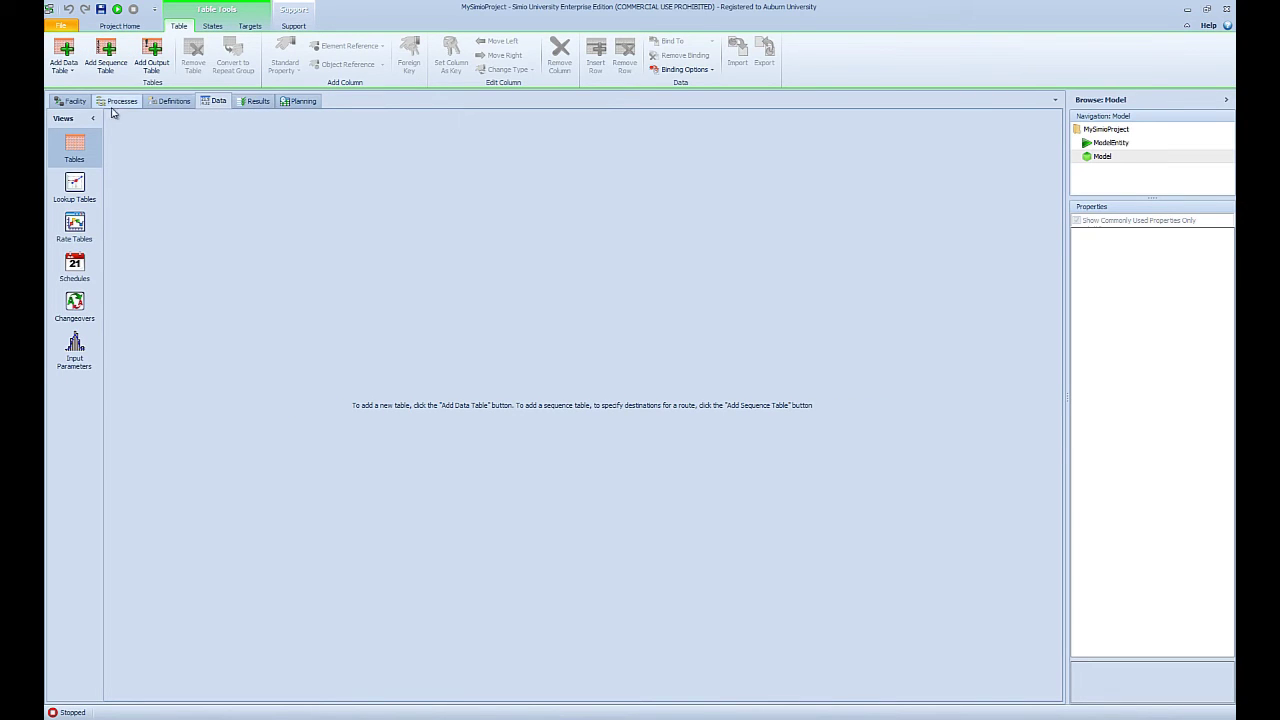
click(70, 101)
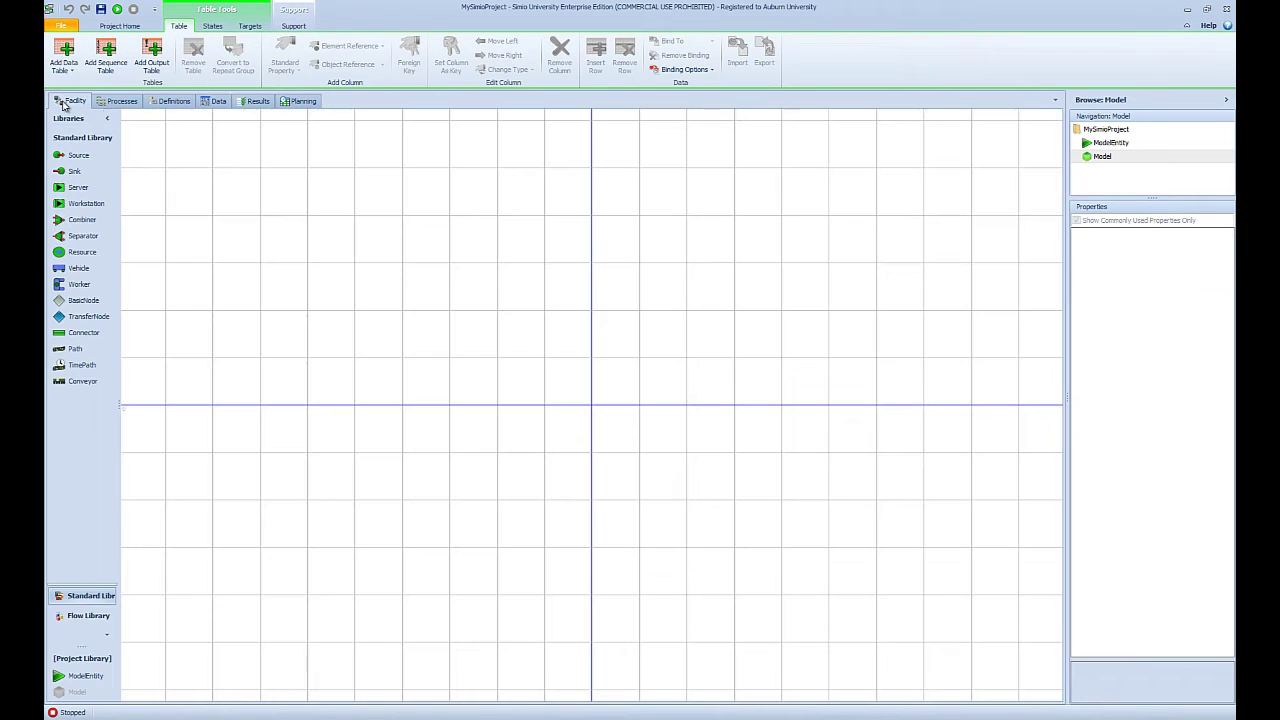
click(1109, 144)
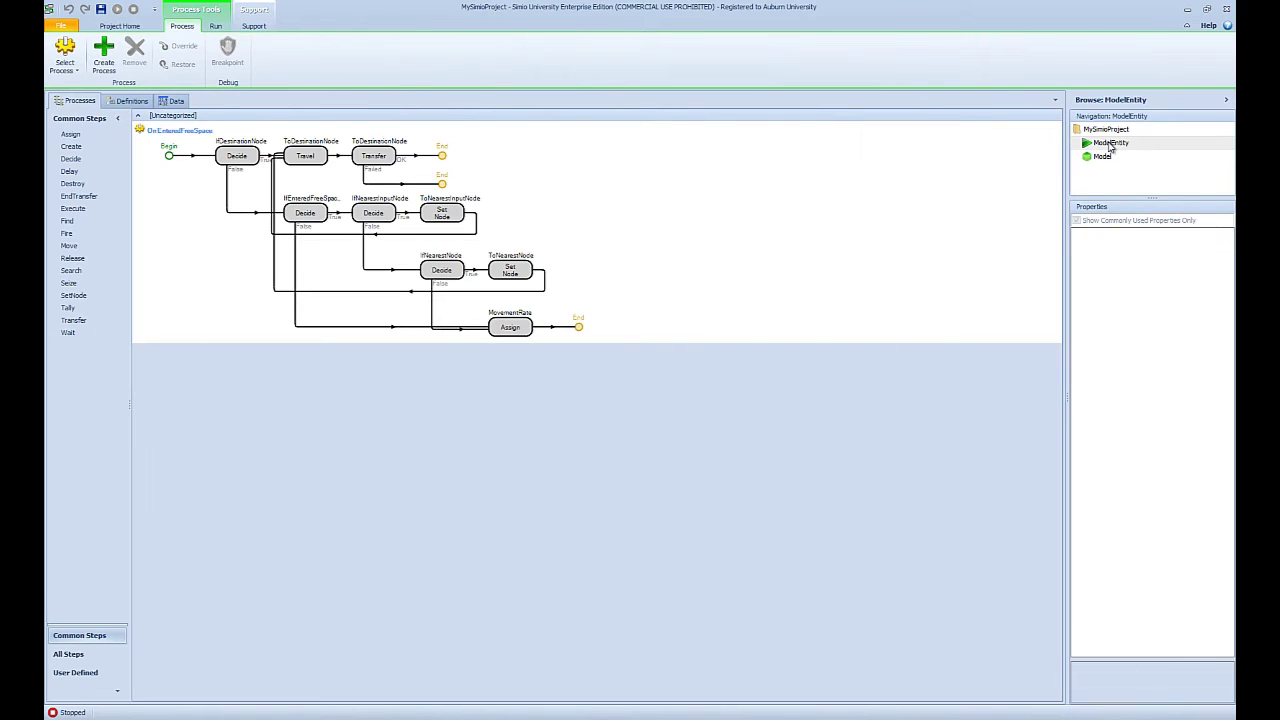
click(125, 104)
click(175, 102)
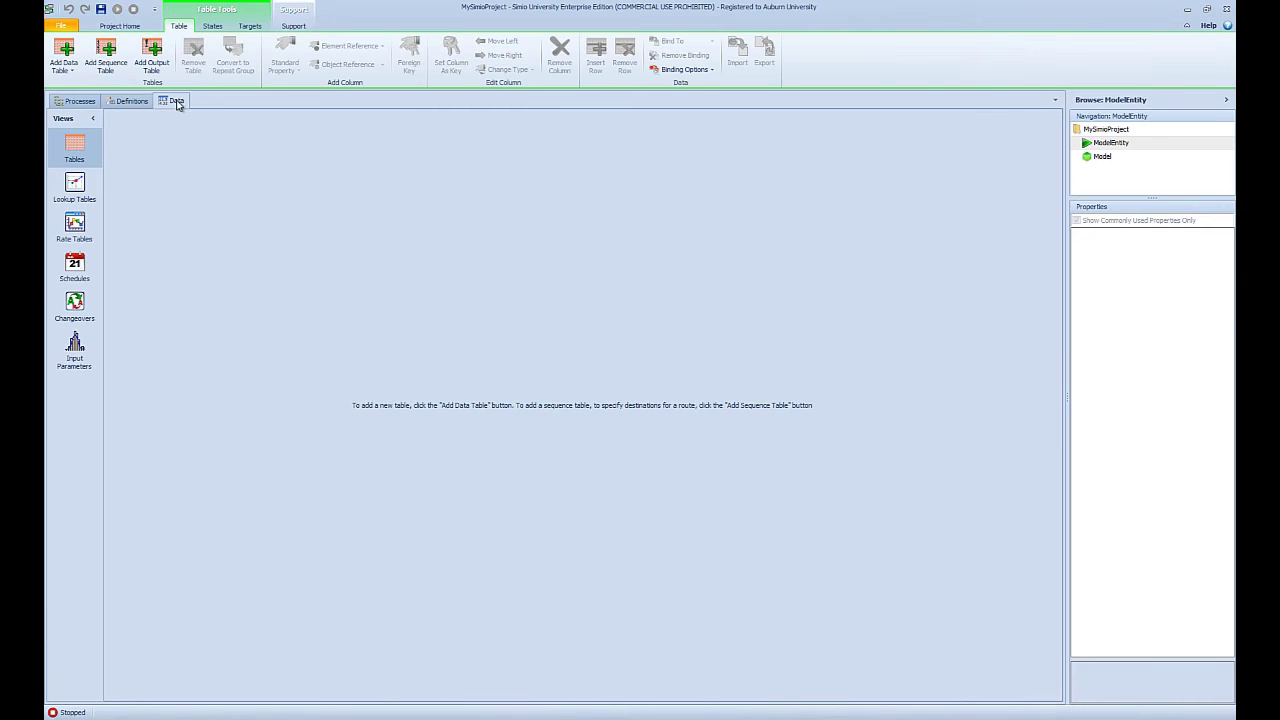
click(79, 101)
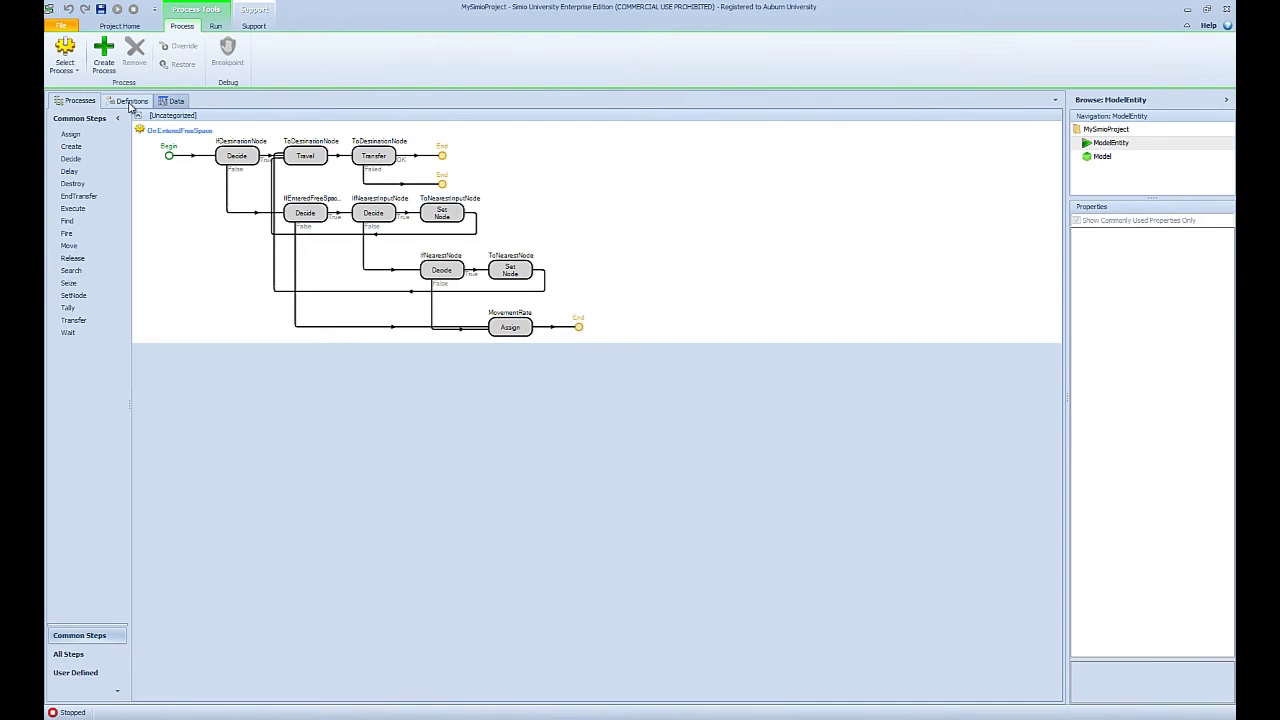
click(1106, 163)
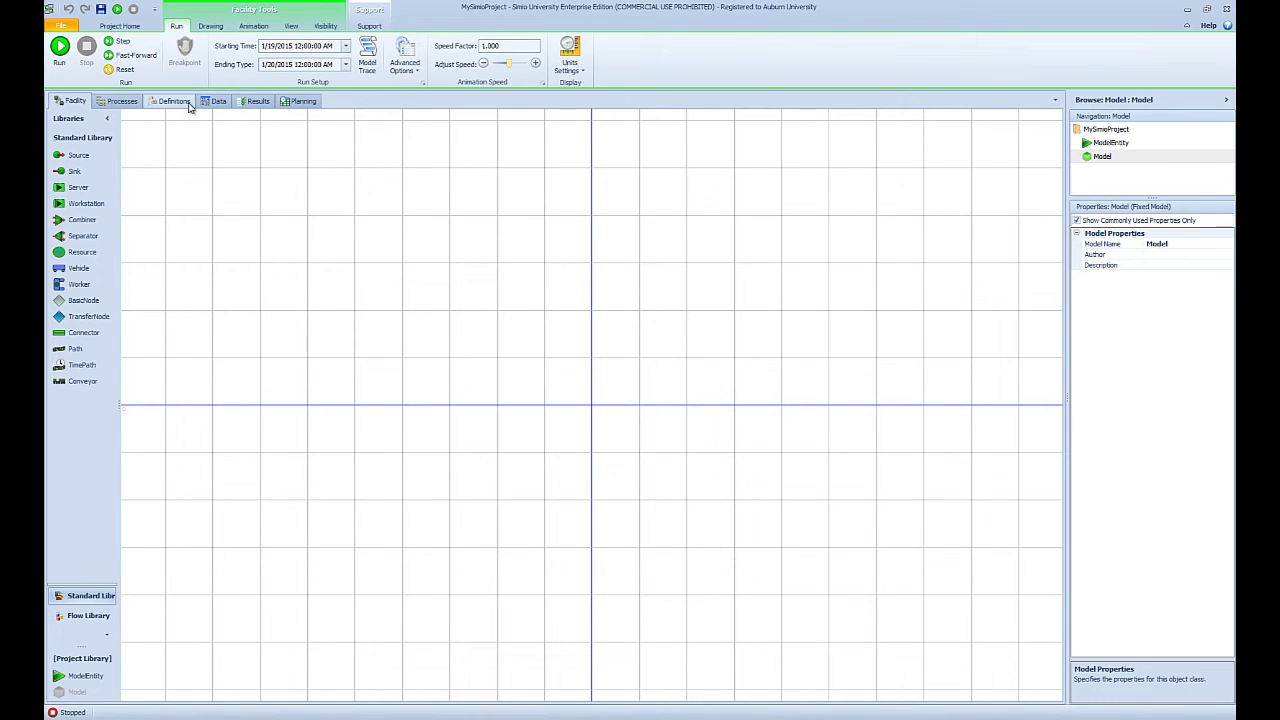
Turn off 'Show Commonly Used Properties Only' in the model's Properties panel
click(590, 406)
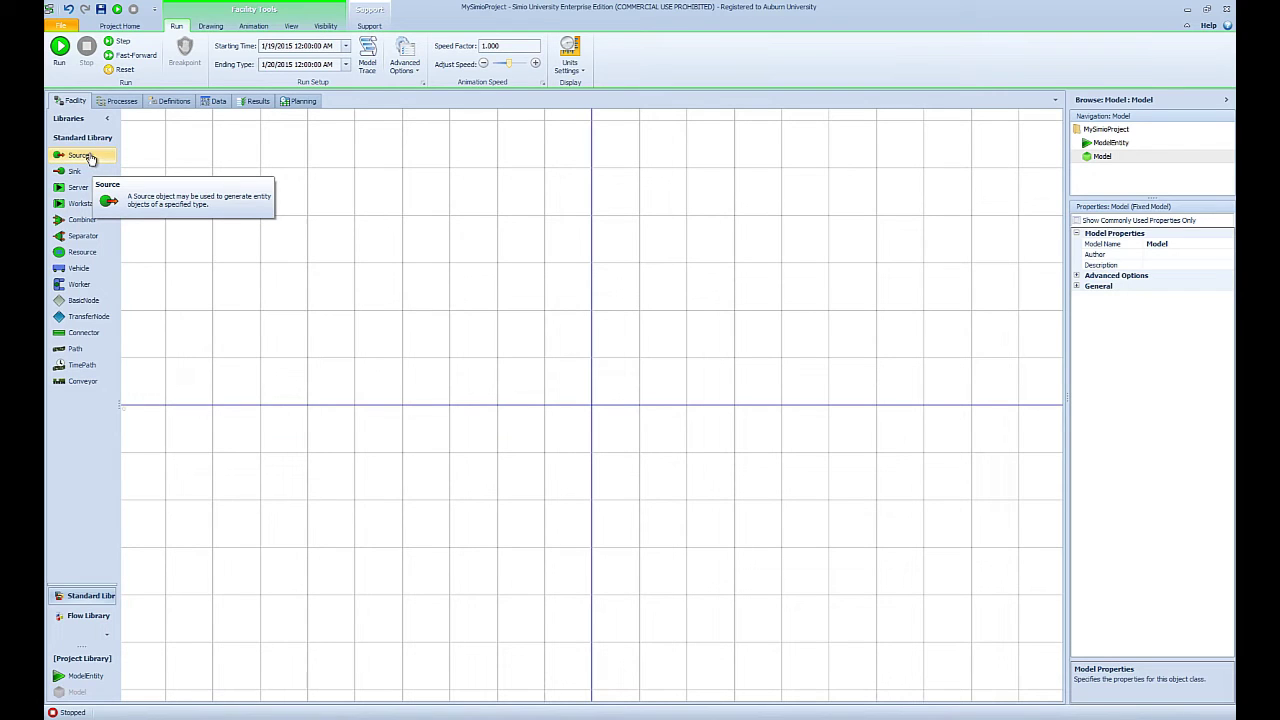
Place Source1, Server1 and Sink1 from left to right across the facility canvas
drag(76, 158, 191, 362)
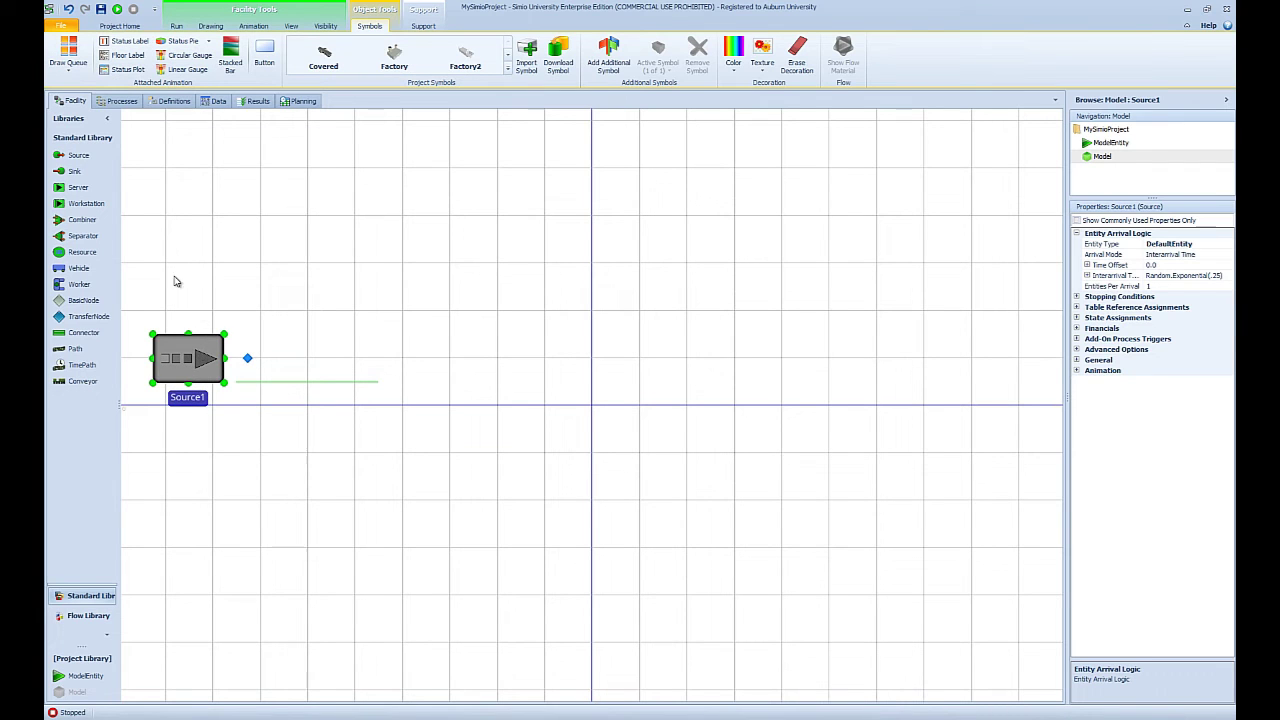
drag(88, 187, 589, 363)
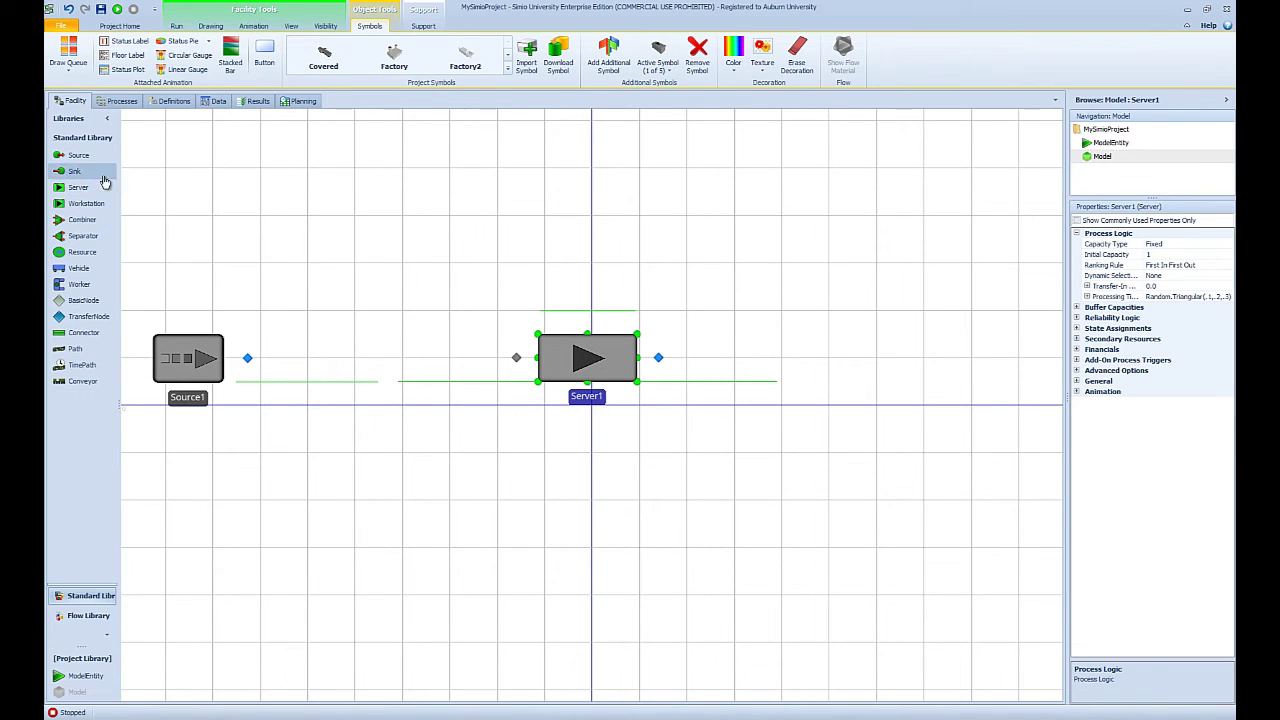
drag(104, 181, 1006, 363)
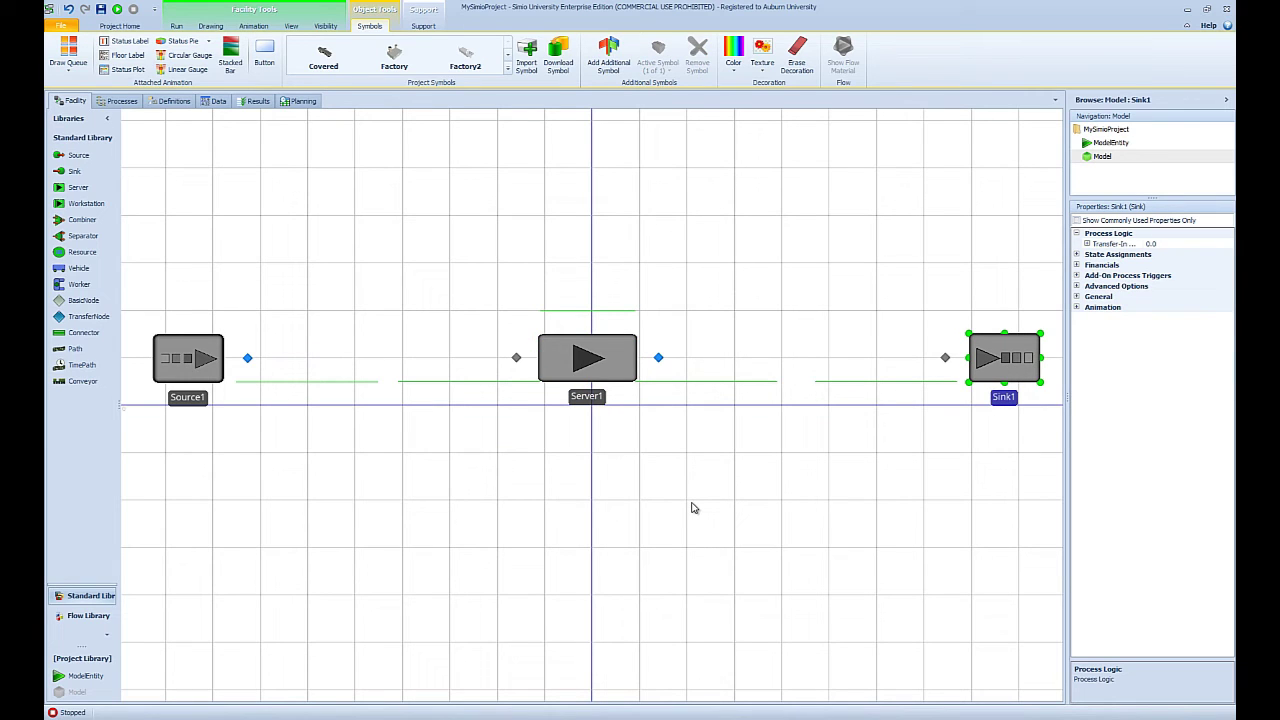
Draw Path1 from Source1's output node to Server1's input node
click(420, 492)
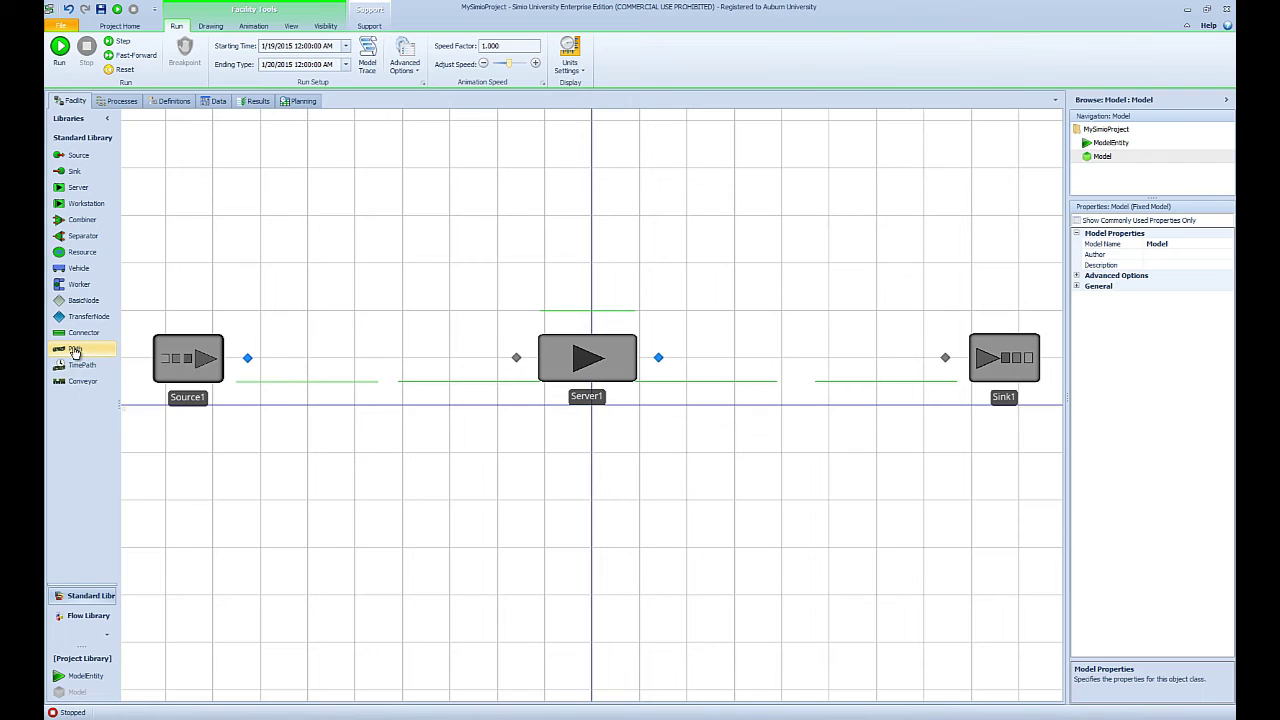
click(76, 352)
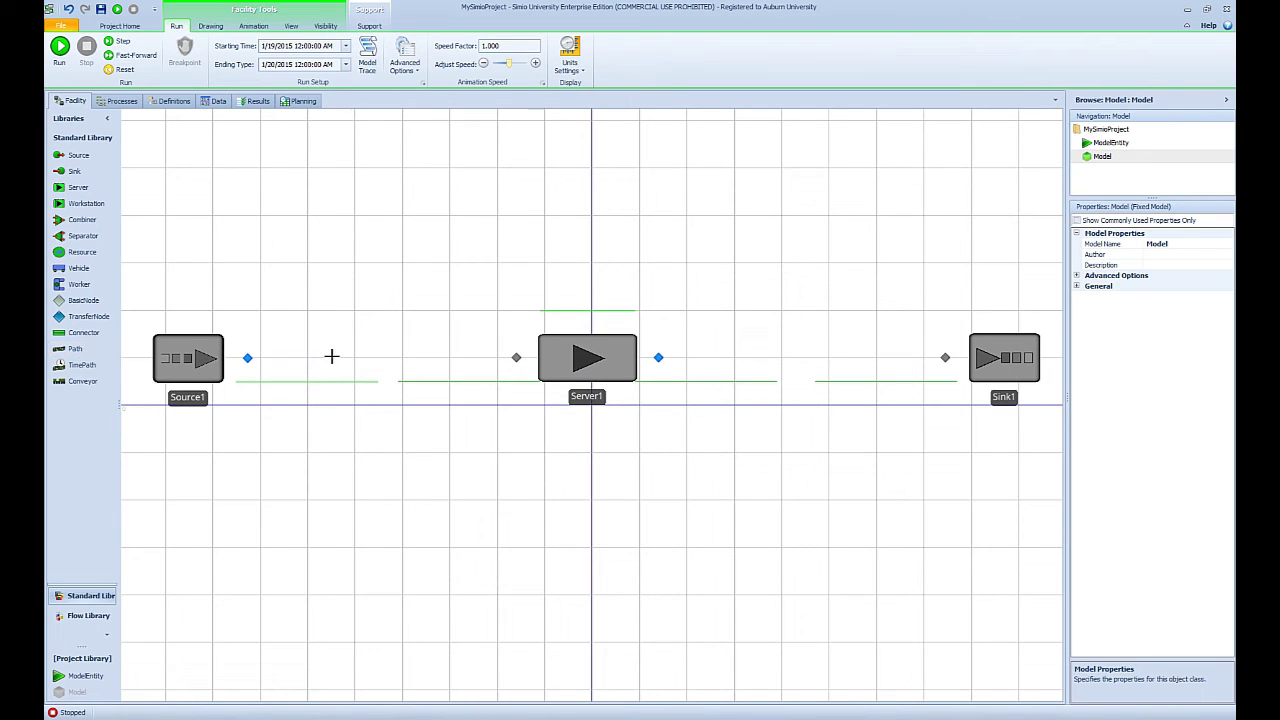
click(248, 357)
click(516, 357)
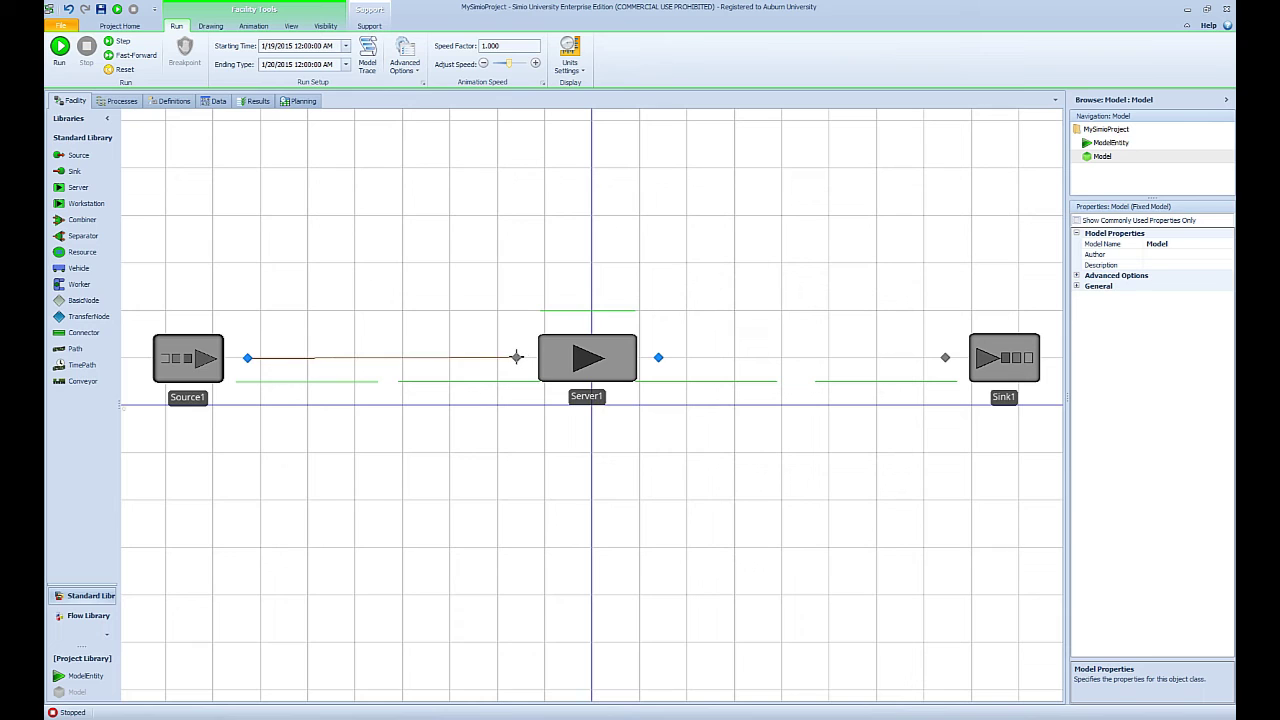
click(517, 360)
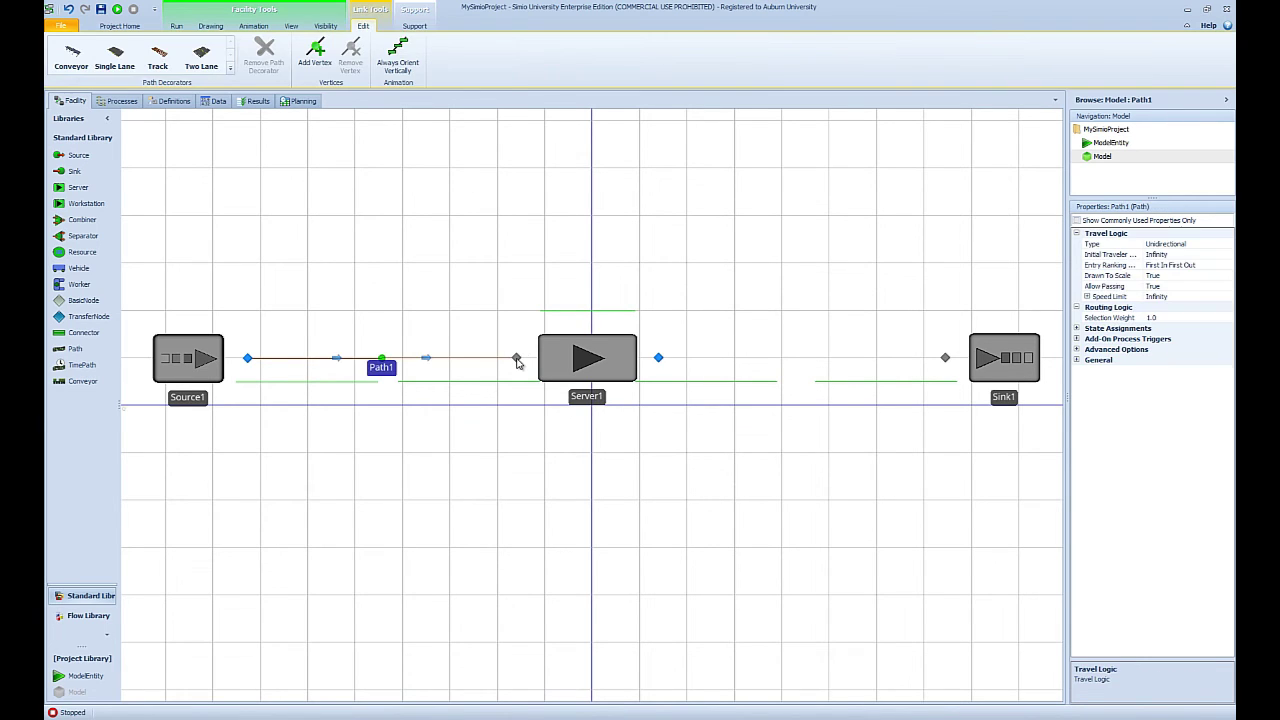
Draw Path2 from Server1's output node to Sink1's input node
click(77, 350)
click(659, 357)
click(945, 357)
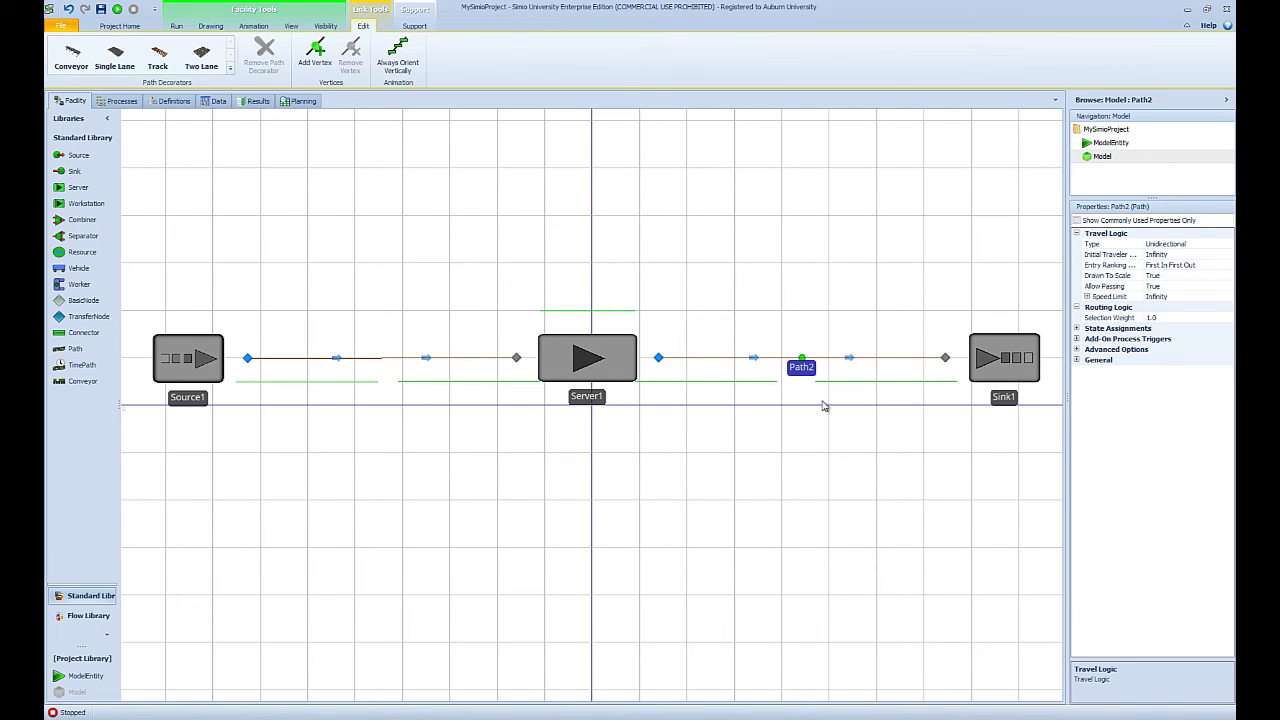
click(703, 496)
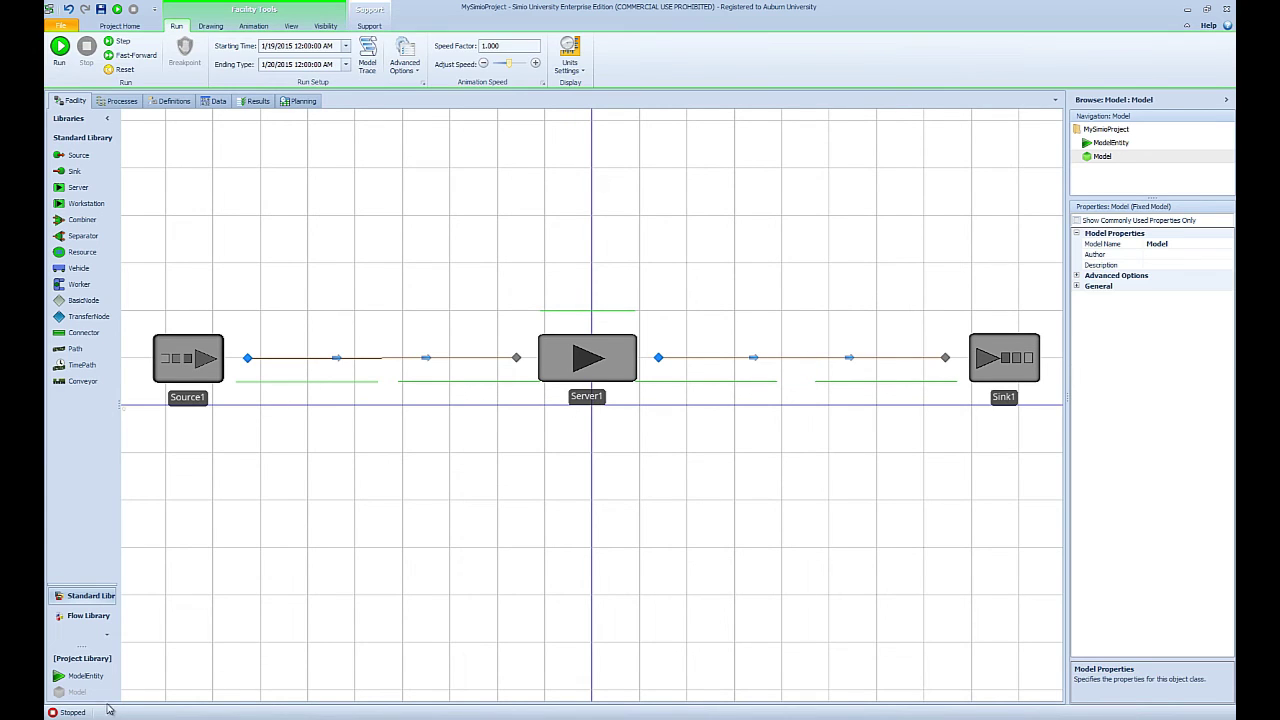
Place a ModelEntity above Source1 and rename it from DefaultEntity to Customer
drag(86, 678, 195, 270)
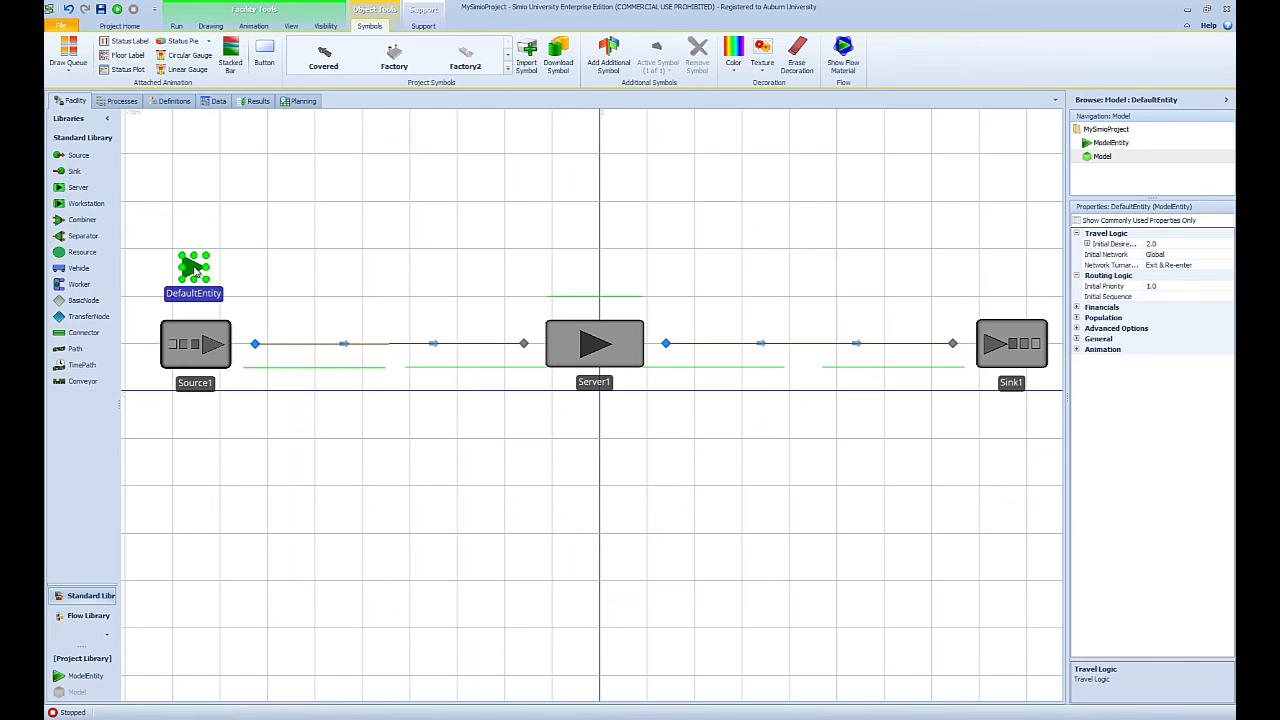
click(199, 294)
click(199, 294)
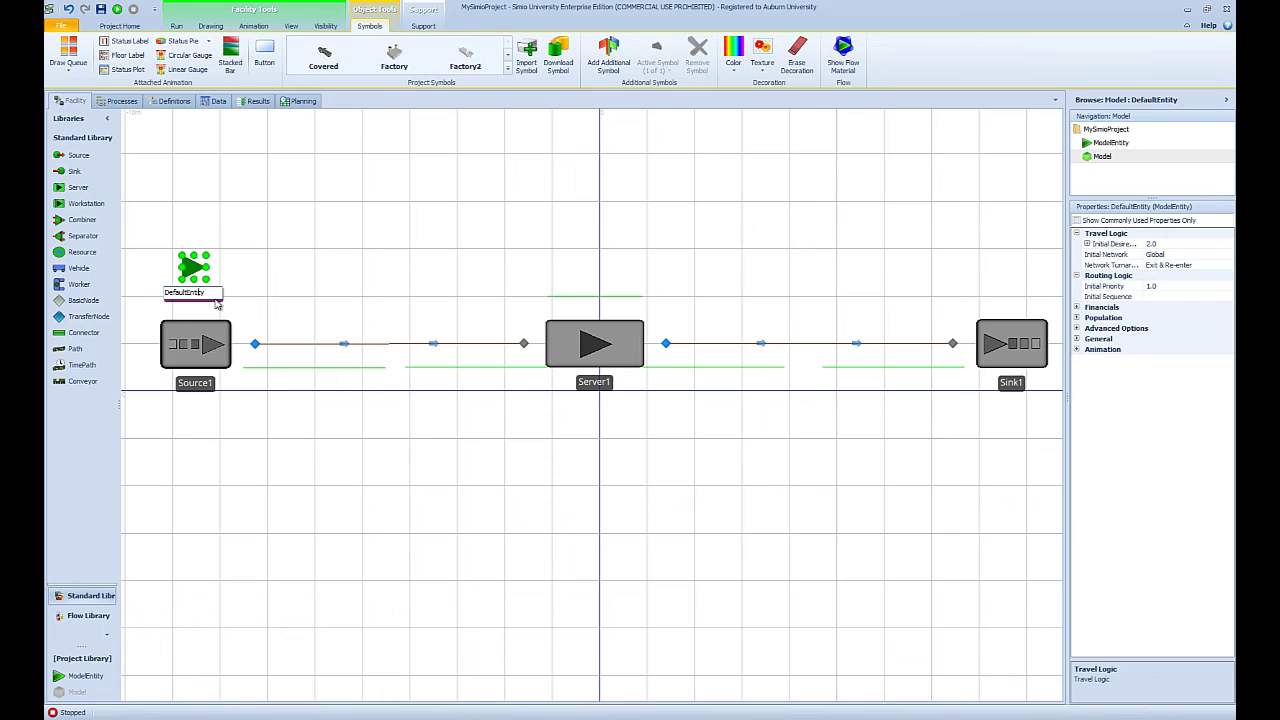
drag(208, 292, 147, 292)
text(c)
key(Return)
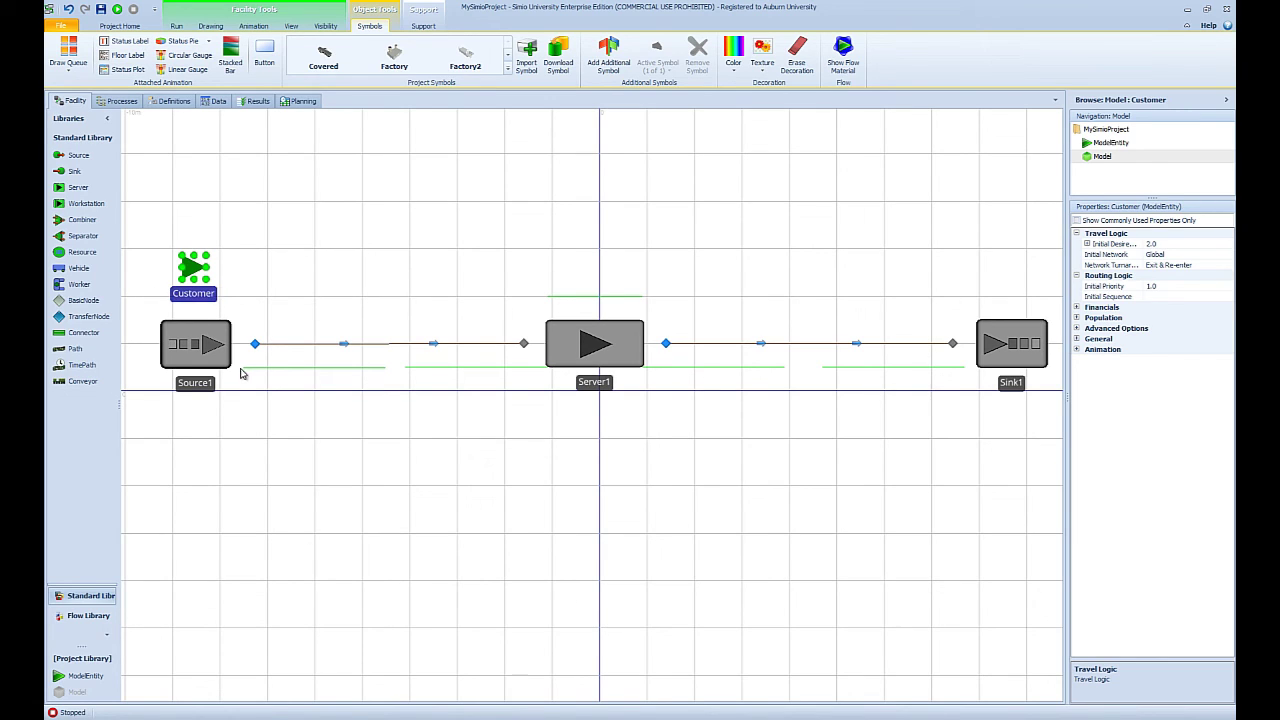
Start the simulation run and select Source1 to view its arrival settings
click(117, 8)
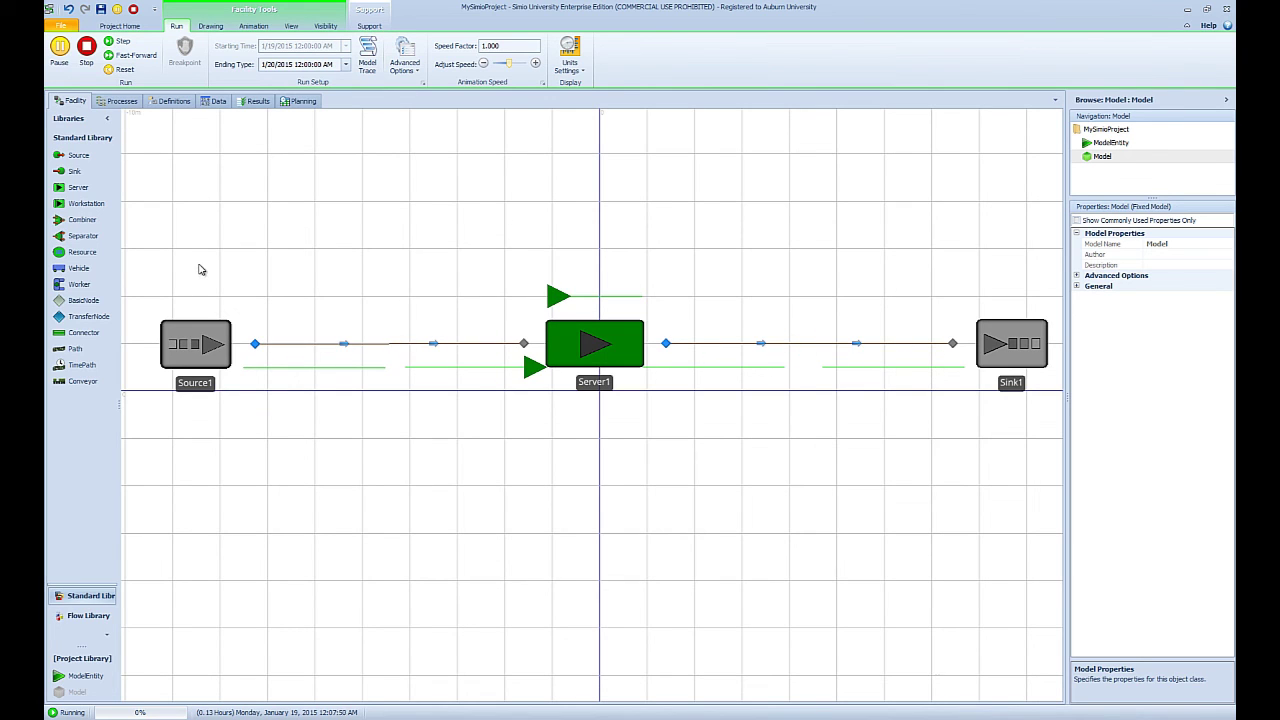
click(211, 352)
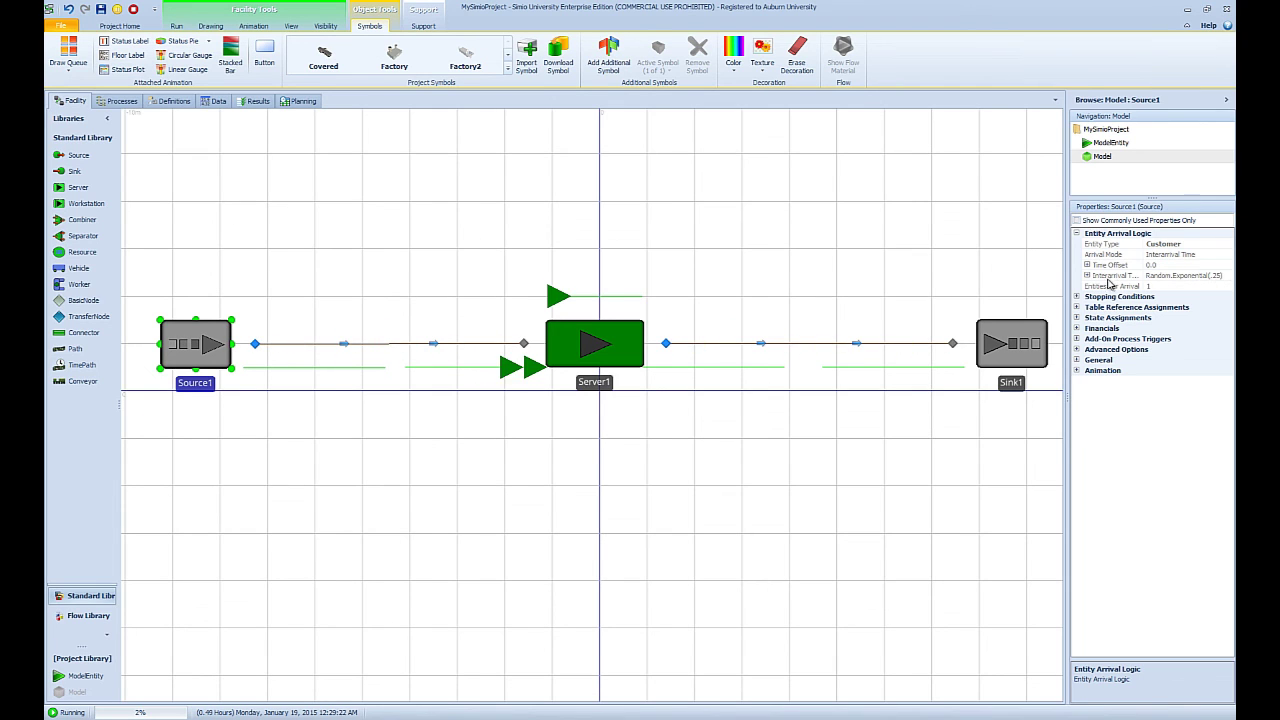
Confirm Source1's interarrival and Server1's processing times are in Minutes, then stop the run
click(1087, 275)
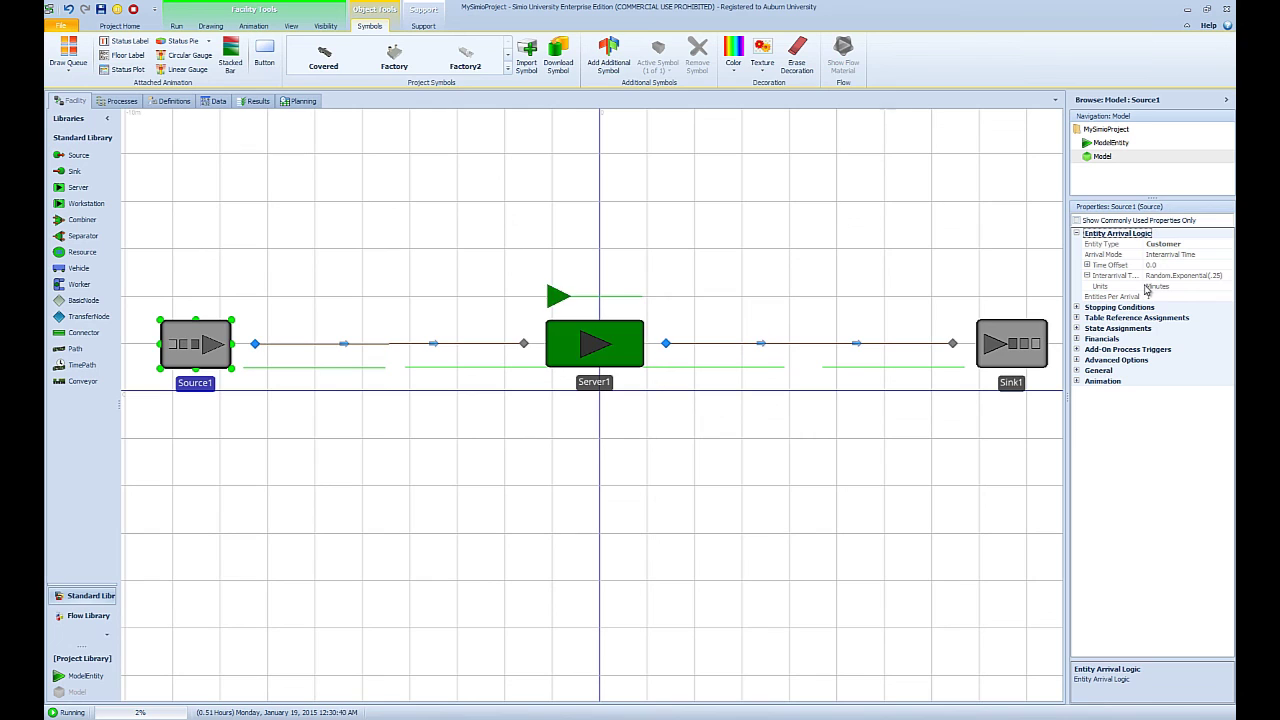
click(593, 353)
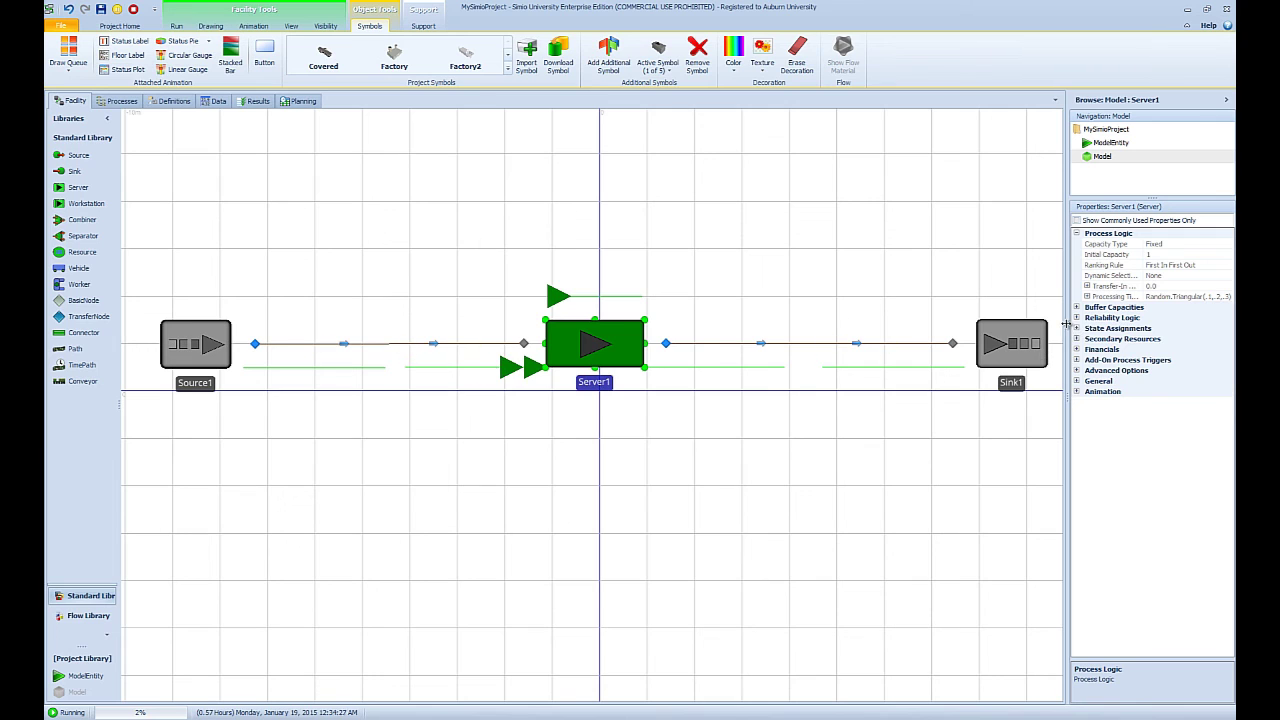
drag(1067, 323, 1048, 324)
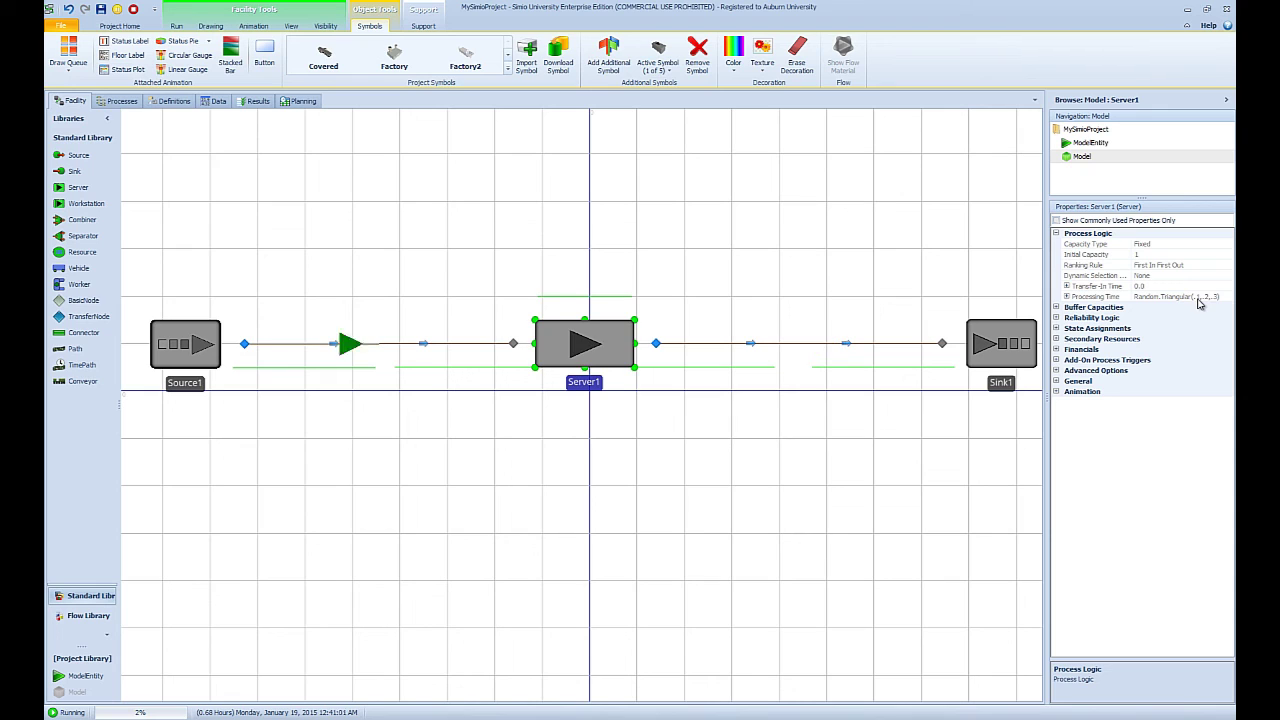
click(1080, 298)
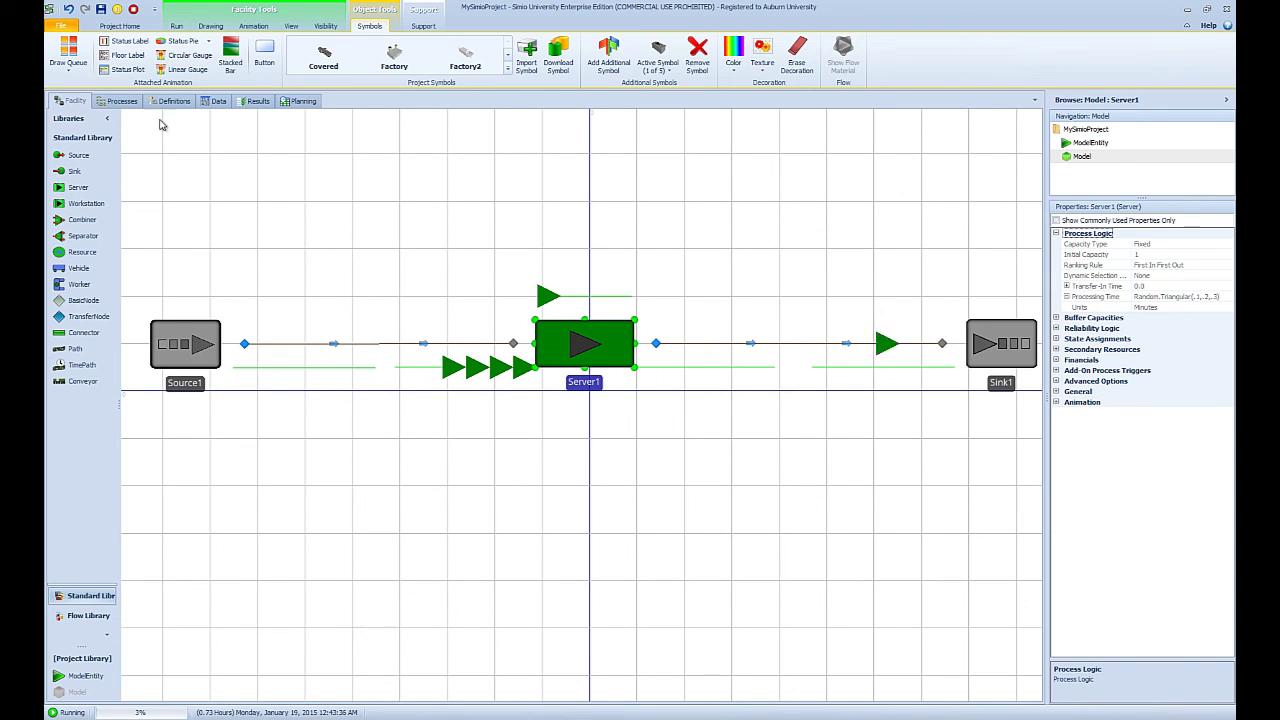
click(133, 10)
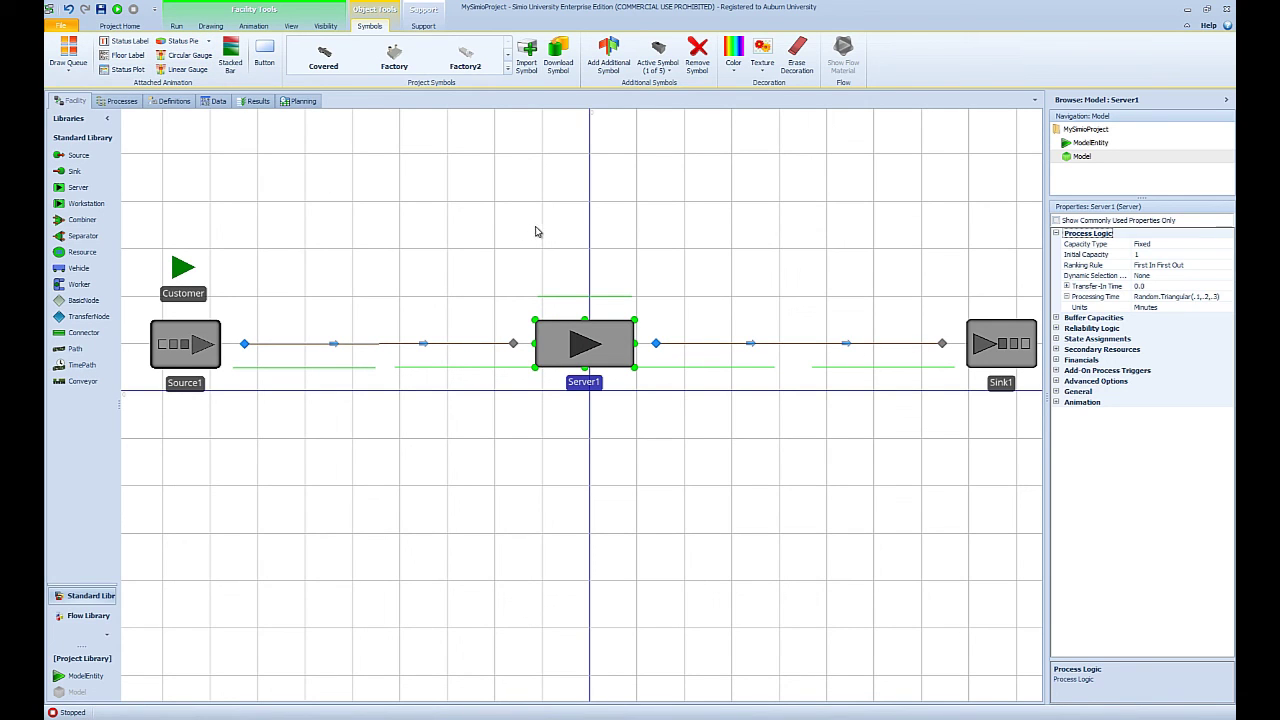